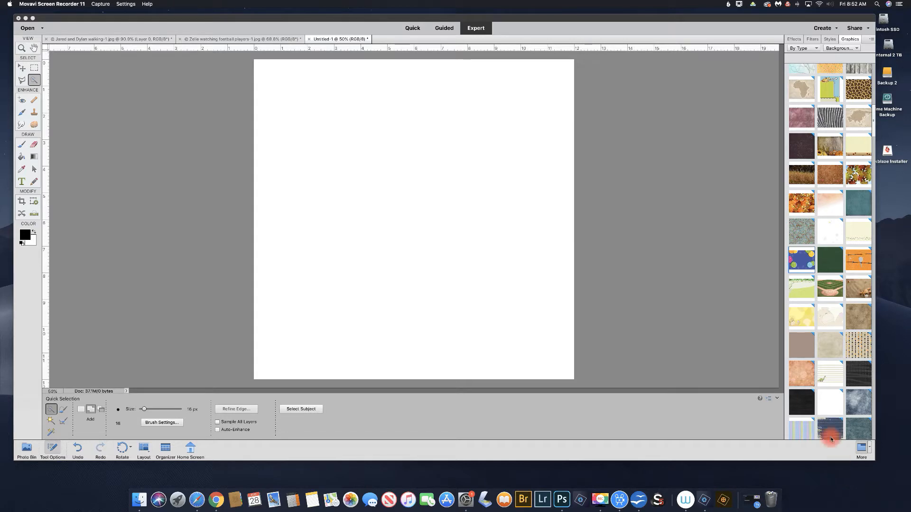
# Open the foreground color for editing and shift its hue to a purple at 274°
pyautogui.click(717, 323)
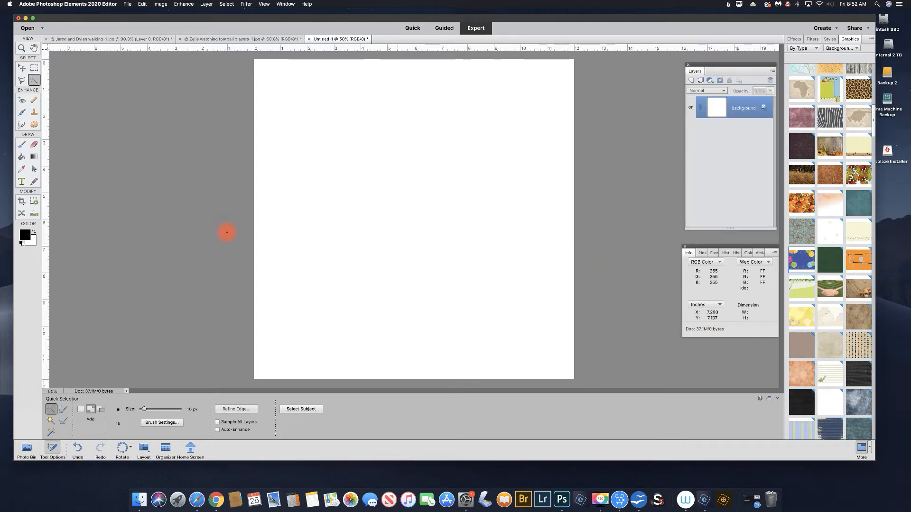
pyautogui.click(24, 235)
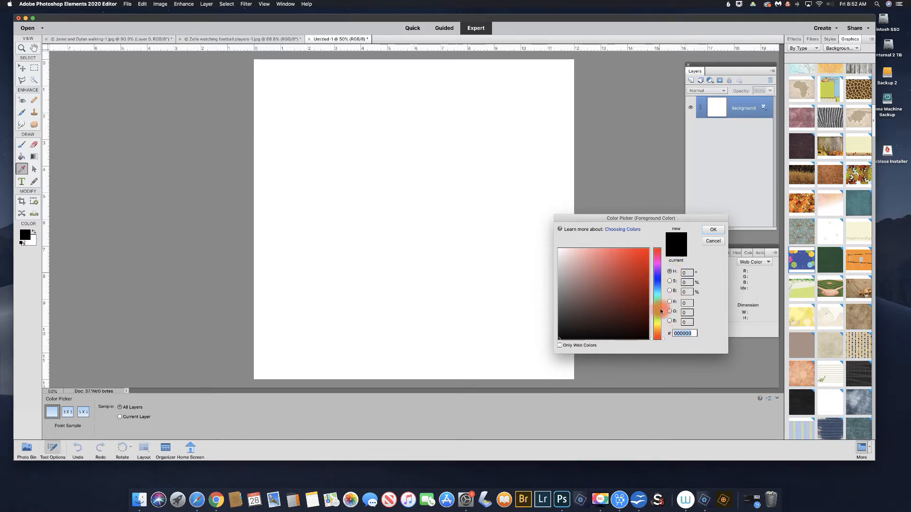
pyautogui.moveTo(663, 337); pyautogui.dragTo(664, 290)
pyautogui.click(689, 273)
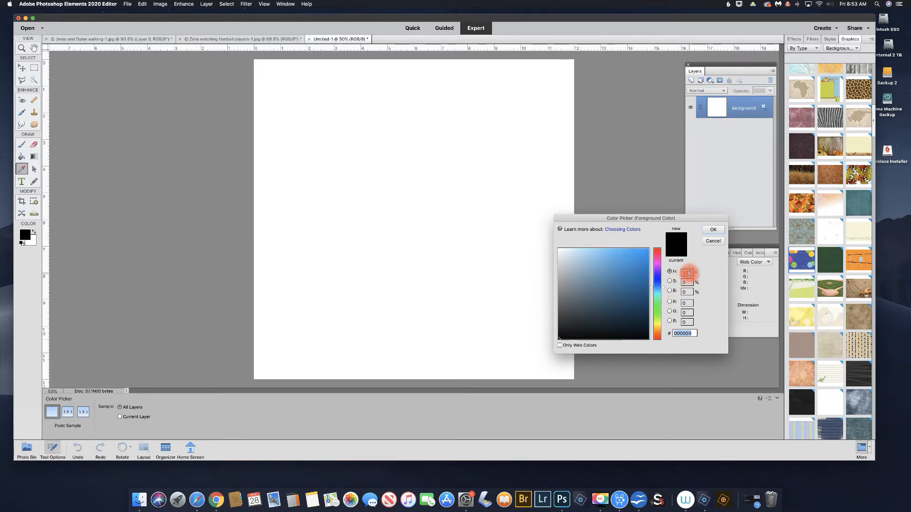
pyautogui.click(664, 289)
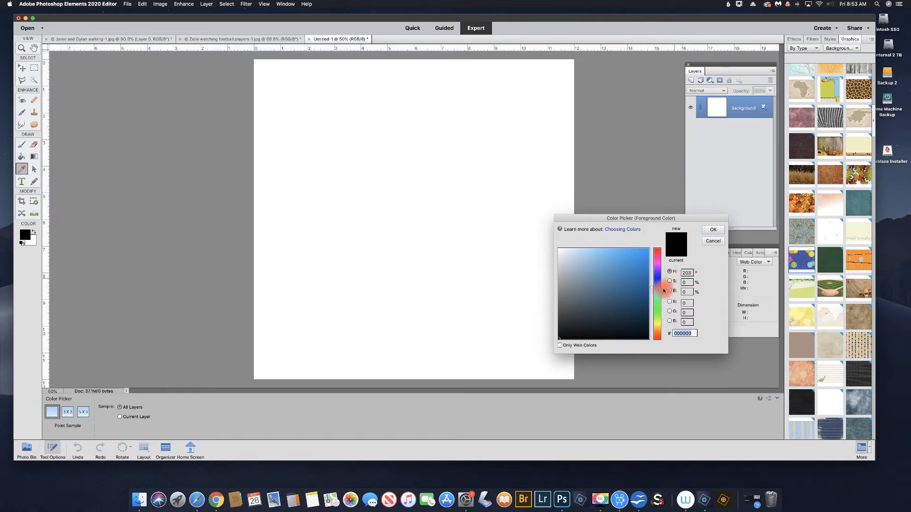
pyautogui.moveTo(665, 289); pyautogui.dragTo(640, 264)
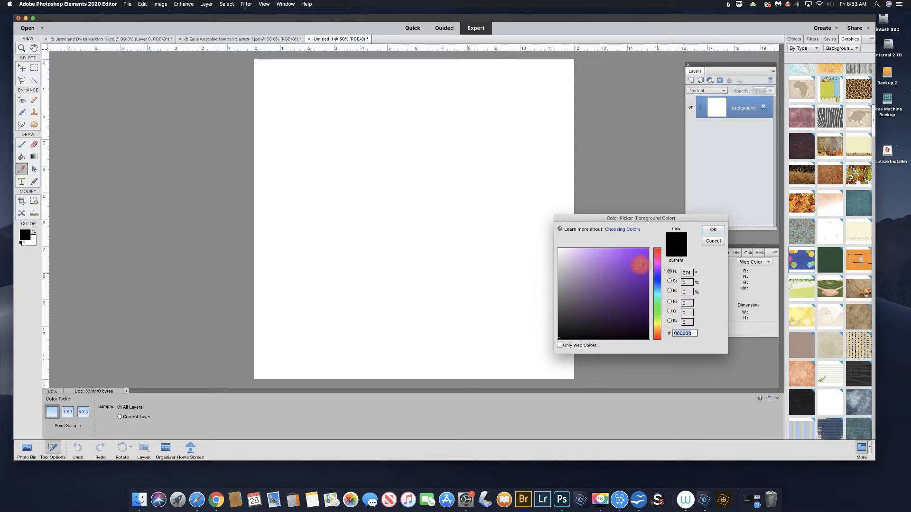
# Try lighter and darker shades of the purple foreground color, settling on 65% saturation and 84% brightness
pyautogui.click(630, 260)
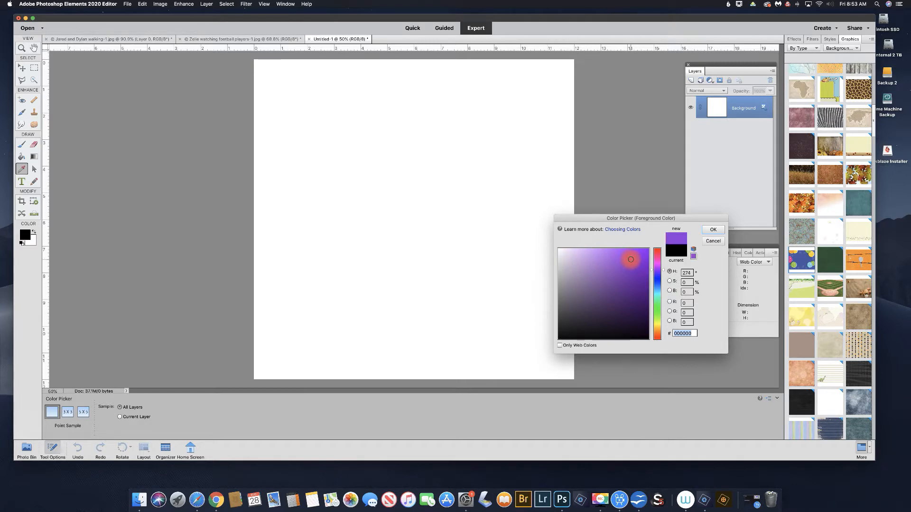
pyautogui.moveTo(629, 259); pyautogui.dragTo(564, 258)
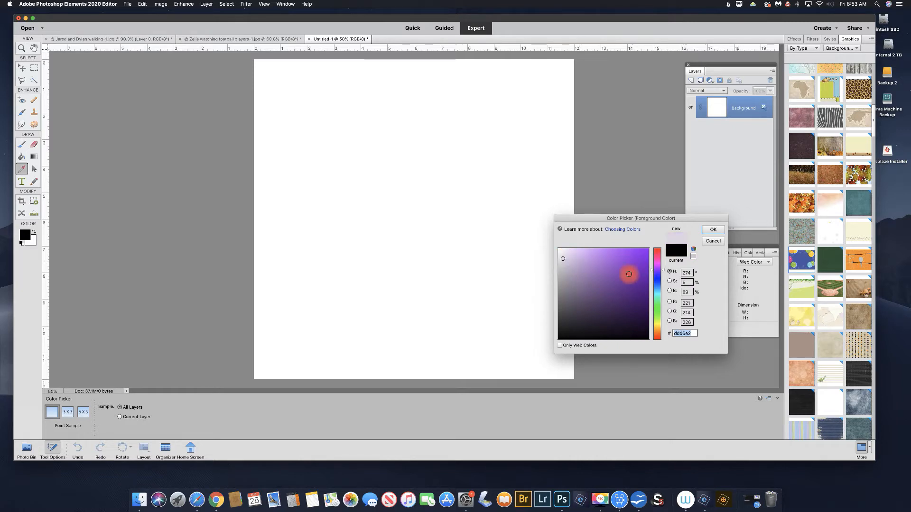
pyautogui.click(564, 261)
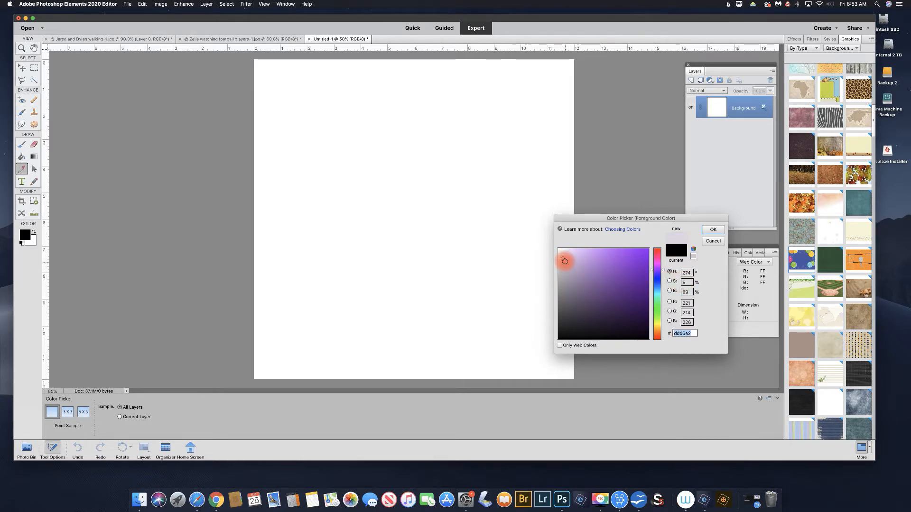
pyautogui.moveTo(565, 260)
pyautogui.mouseDown()
pyautogui.moveTo(635, 261)
pyautogui.moveTo(566, 261)
pyautogui.moveTo(630, 260)
pyautogui.moveTo(579, 260)
pyautogui.mouseUp()
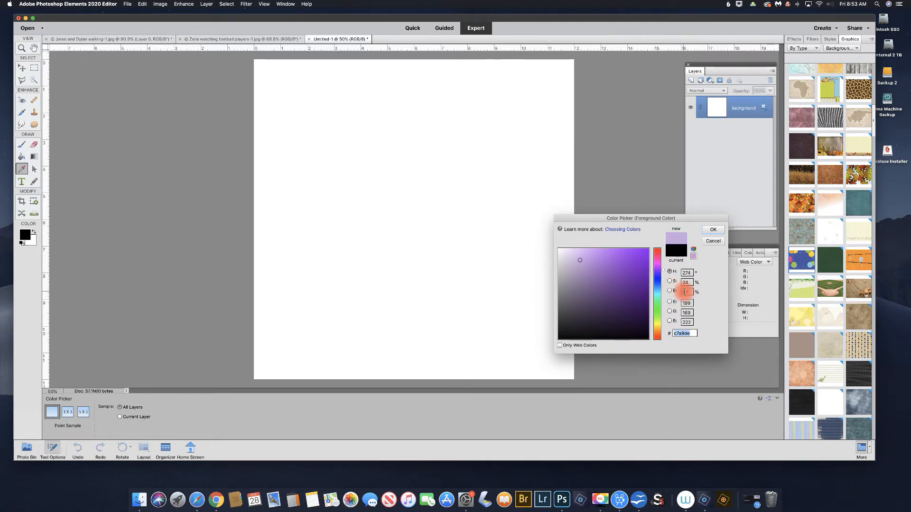
pyautogui.moveTo(580, 261)
pyautogui.mouseDown()
pyautogui.moveTo(580, 323)
pyautogui.moveTo(583, 258)
pyautogui.moveTo(584, 316)
pyautogui.moveTo(591, 268)
pyautogui.moveTo(565, 260)
pyautogui.moveTo(635, 260)
pyautogui.moveTo(576, 263)
pyautogui.moveTo(617, 263)
pyautogui.mouseUp()
pyautogui.click(584, 315)
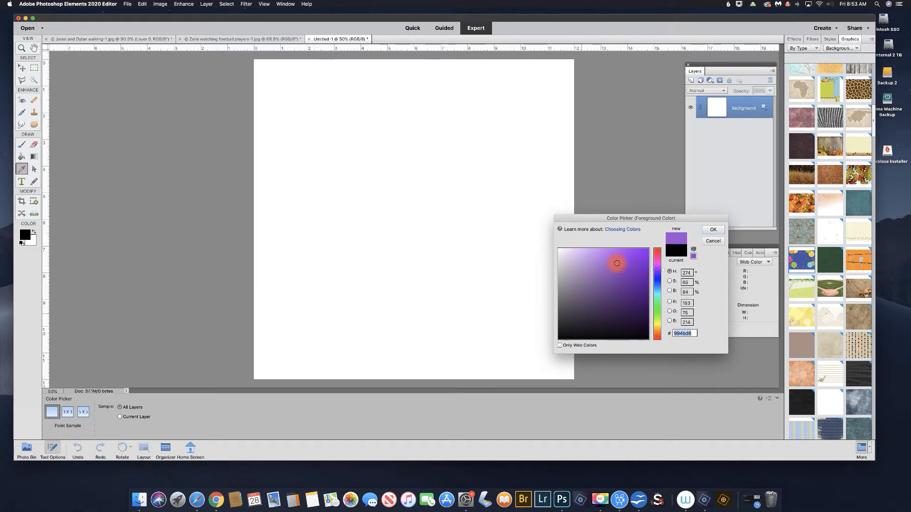
# Shift the foreground color's hue to 73° and accept the yellow-green b7d64c
pyautogui.click(664, 272)
pyautogui.moveTo(664, 269); pyautogui.dragTo(664, 321)
pyautogui.click(685, 291)
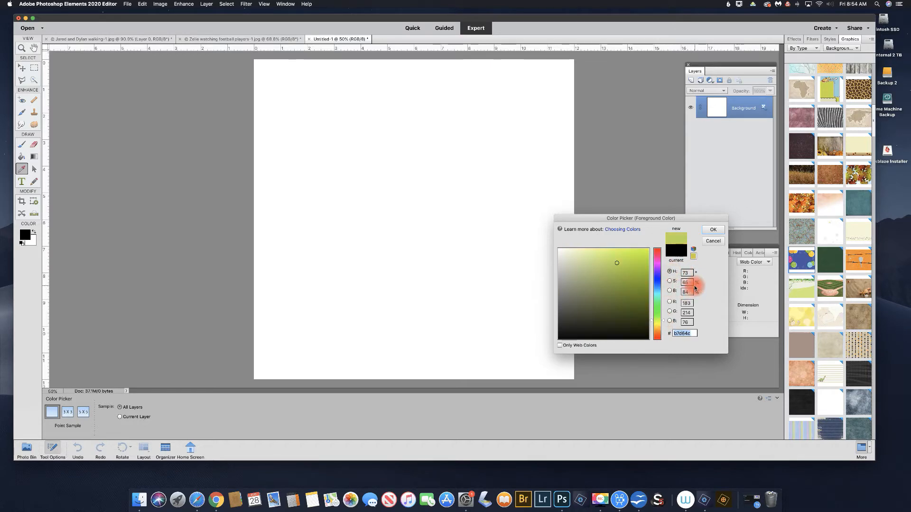
pyautogui.click(711, 229)
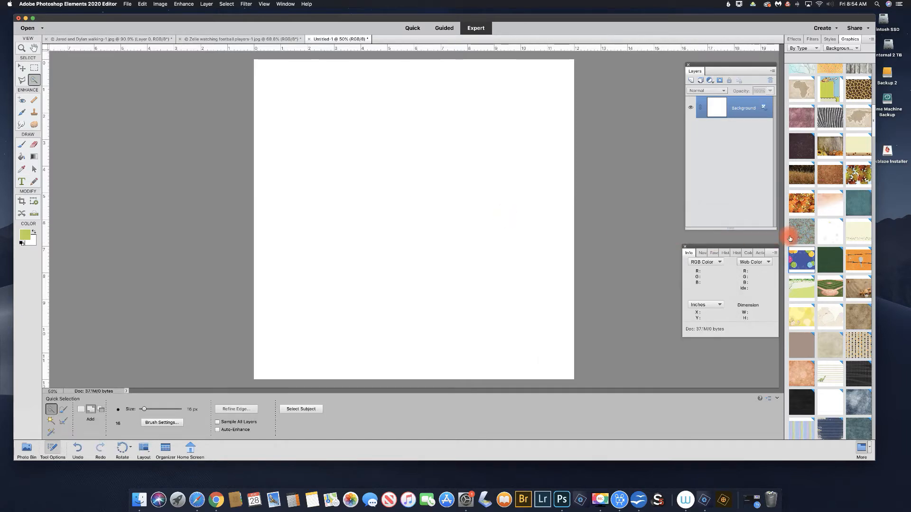
# Apply the blue balloon background graphic to the blank page and add a Hue/Saturation adjustment layer above it
pyautogui.moveTo(807, 260); pyautogui.dragTo(425, 170)
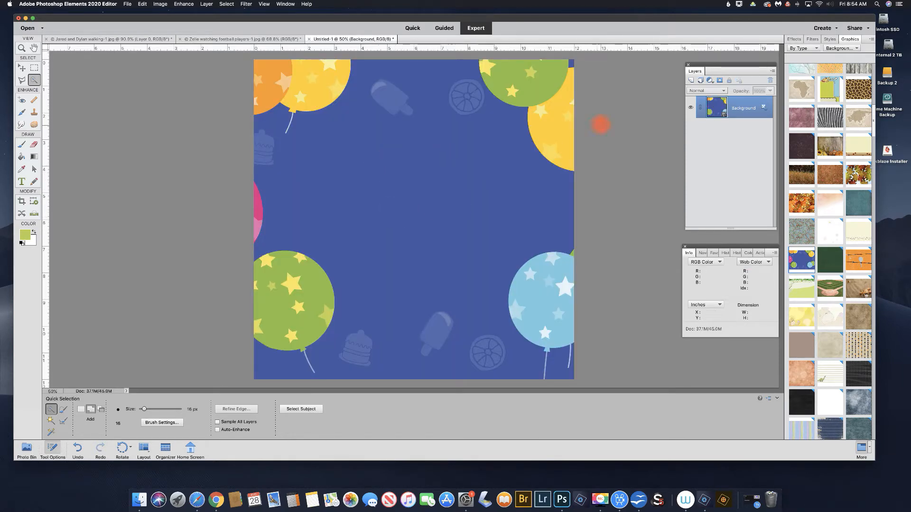
pyautogui.click(710, 82)
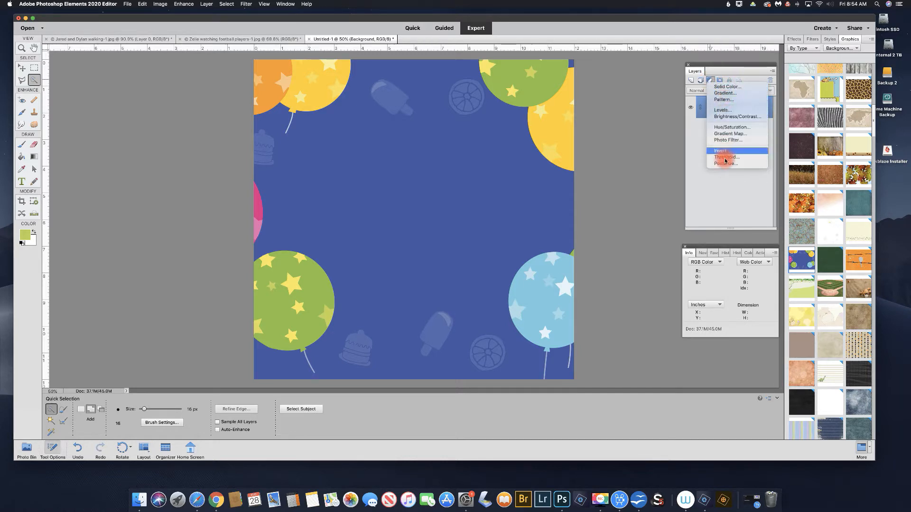
pyautogui.click(727, 127)
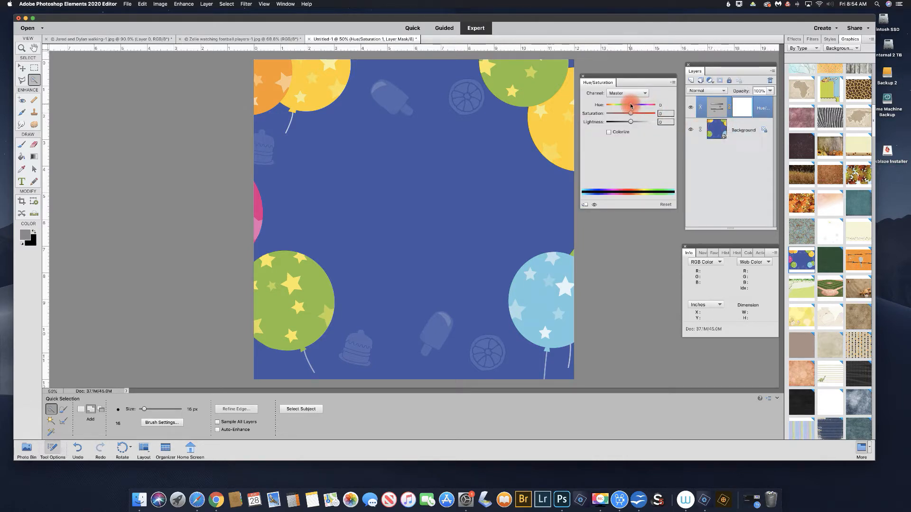
# Try shifting the Master hue to -61 and varying the saturation, returning both to 0
pyautogui.moveTo(631, 106); pyautogui.dragTo(610, 105)
pyautogui.click(615, 94)
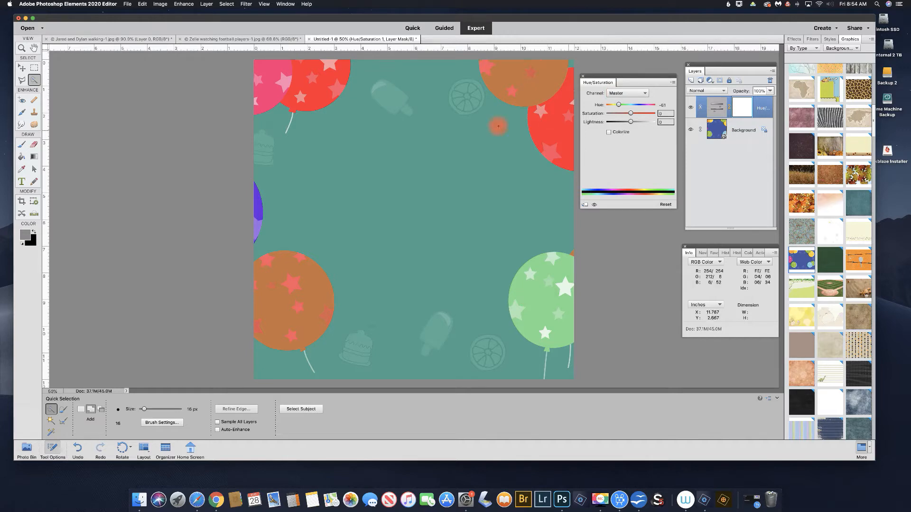
pyautogui.moveTo(619, 106); pyautogui.dragTo(631, 107)
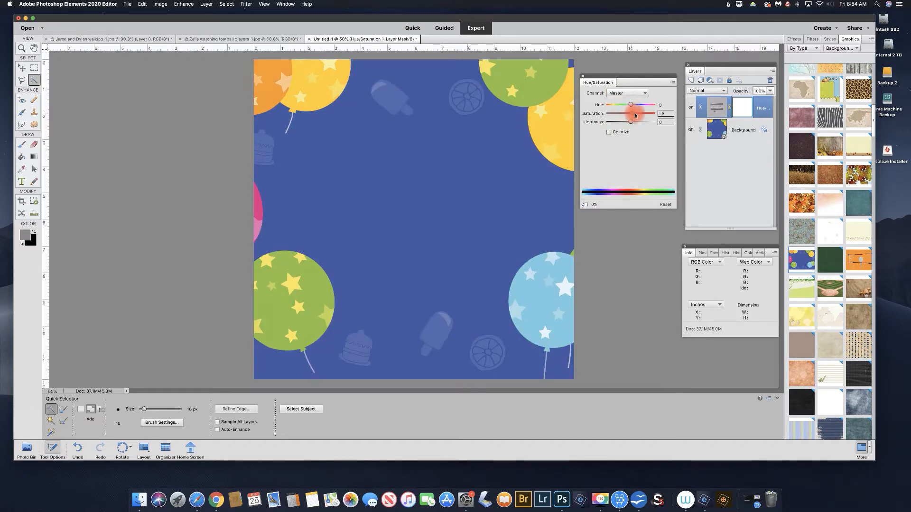
pyautogui.moveTo(641, 115)
pyautogui.mouseDown()
pyautogui.moveTo(654, 117)
pyautogui.moveTo(610, 116)
pyautogui.moveTo(632, 116)
pyautogui.mouseUp()
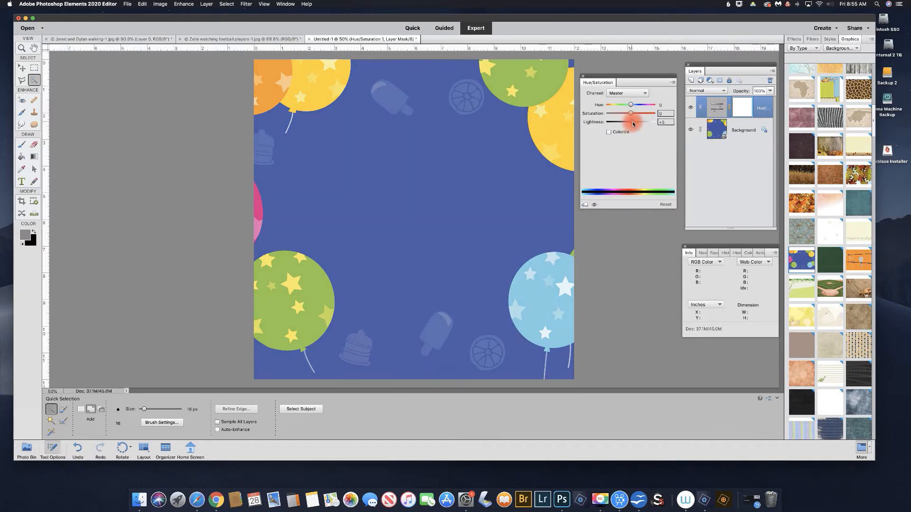
# Try lightness at -100, combine hue +30, saturation +21 and lightness -41, and reset the adjustment
pyautogui.moveTo(637, 124); pyautogui.dragTo(606, 125)
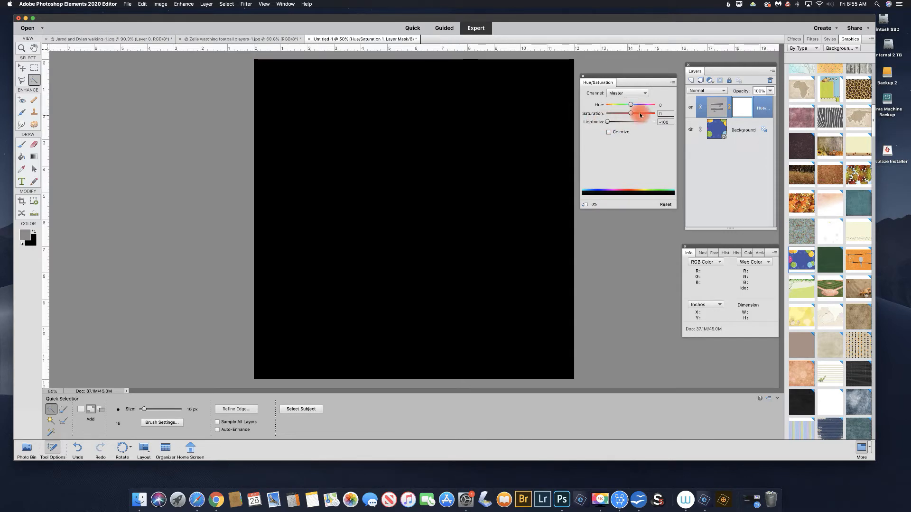
pyautogui.doubleClick(589, 124)
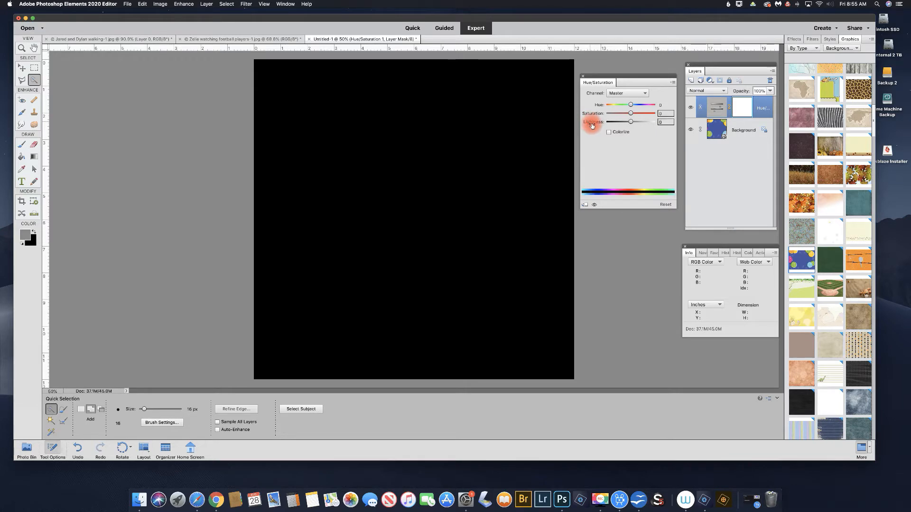
pyautogui.click(661, 122)
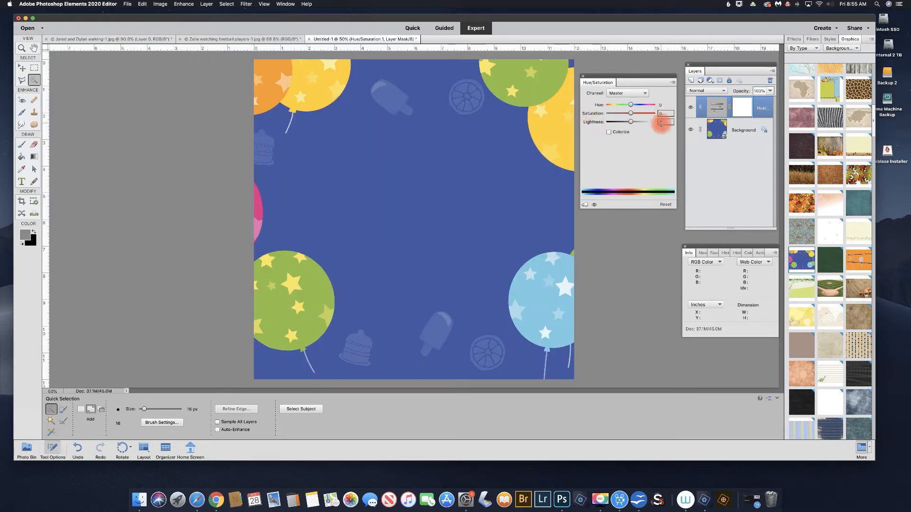
pyautogui.moveTo(631, 106); pyautogui.dragTo(621, 122)
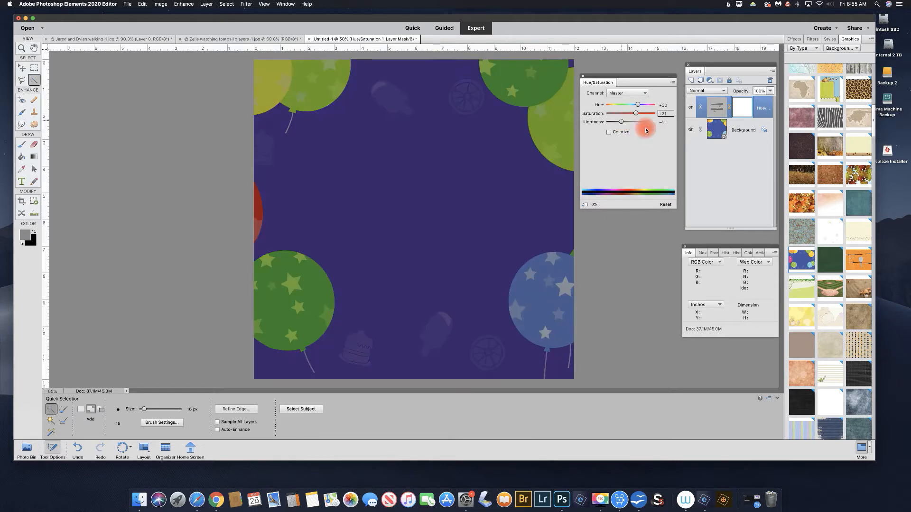
pyautogui.click(665, 205)
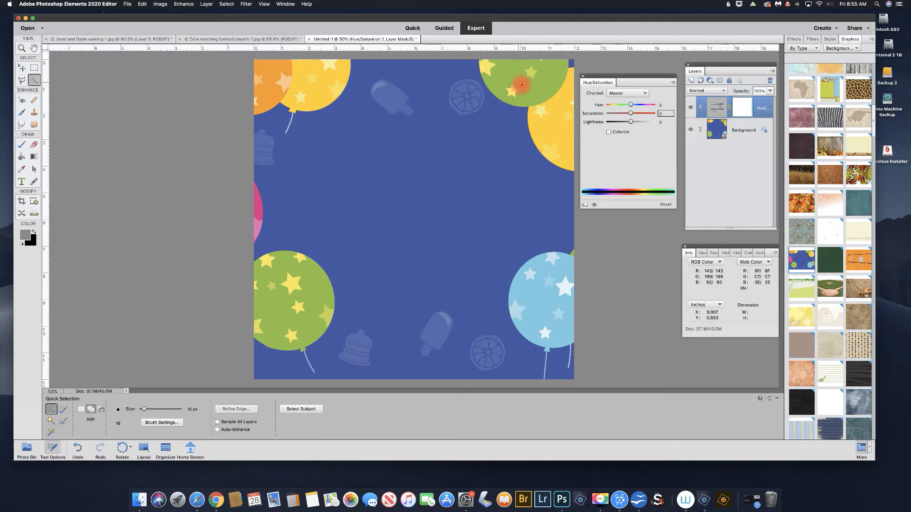
# Limit the adjustment to the Blues channel, try several hues on the background, and set its hue to +8
pyautogui.click(628, 94)
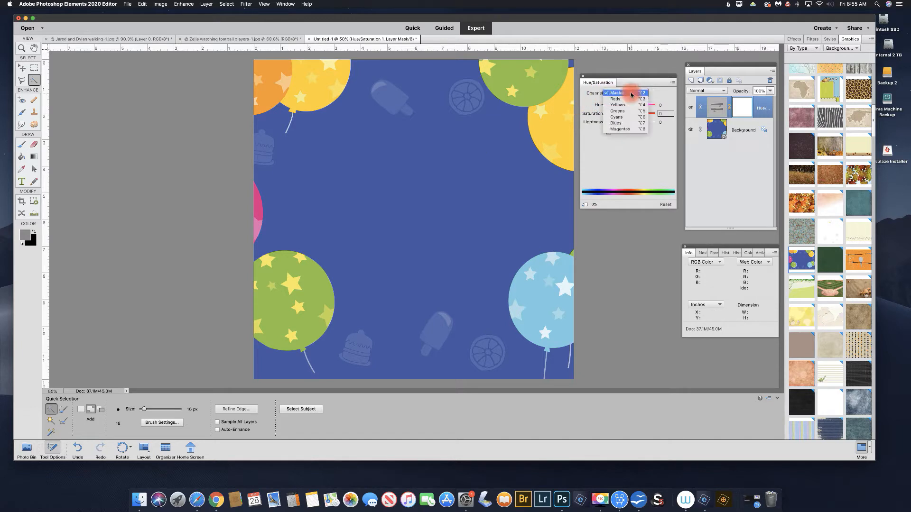
pyautogui.click(624, 125)
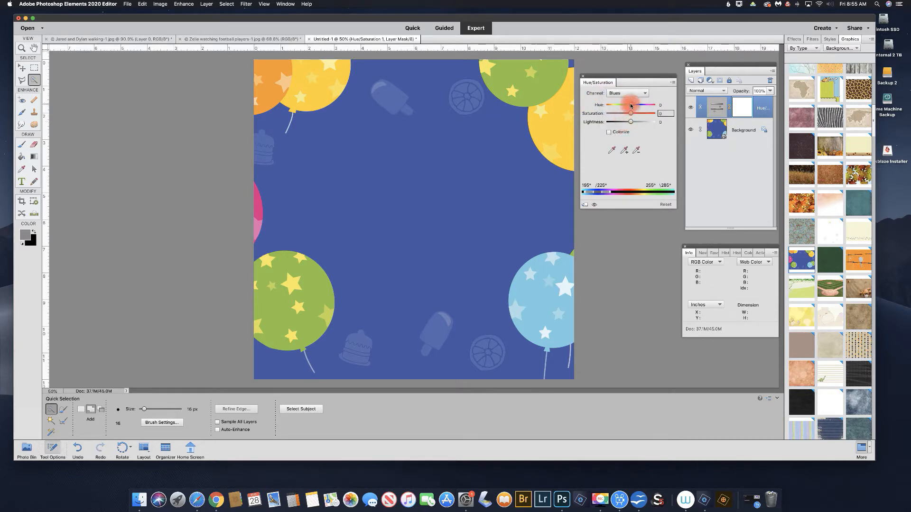
pyautogui.moveTo(632, 106); pyautogui.dragTo(638, 107)
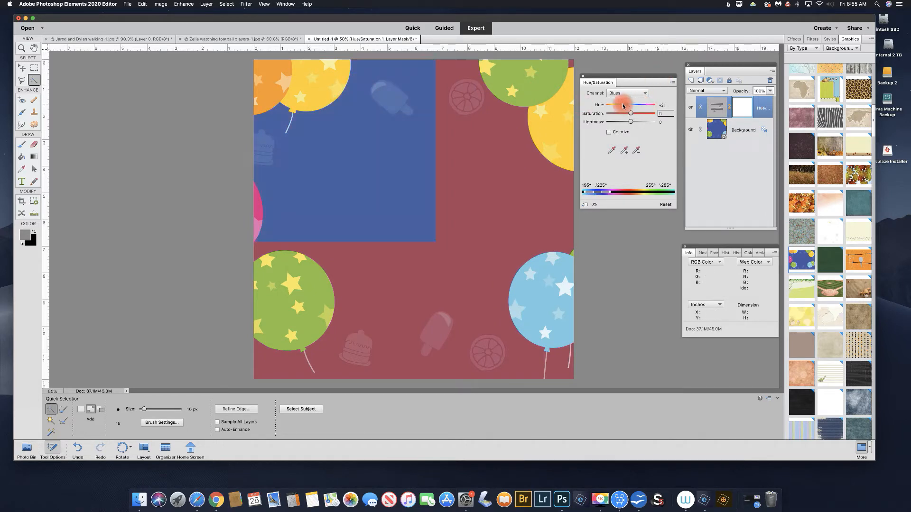
pyautogui.moveTo(623, 106); pyautogui.dragTo(620, 105)
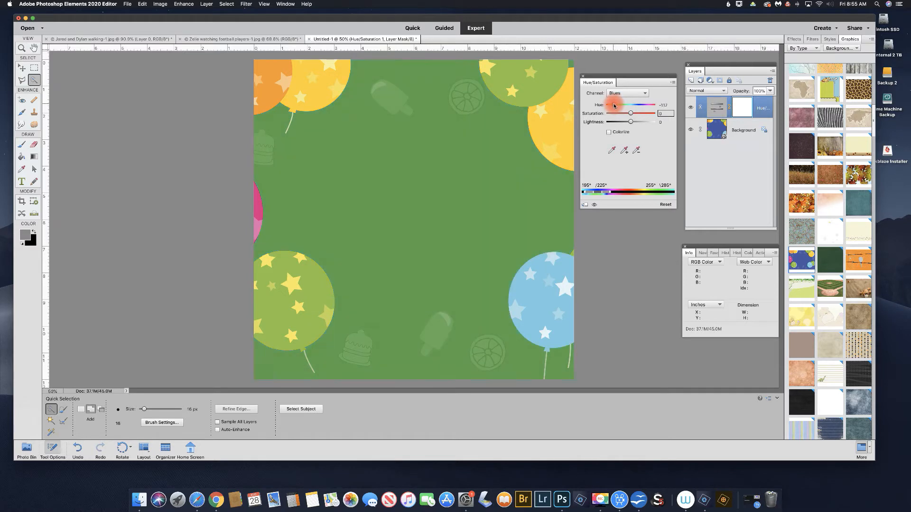
pyautogui.moveTo(621, 105); pyautogui.dragTo(633, 105)
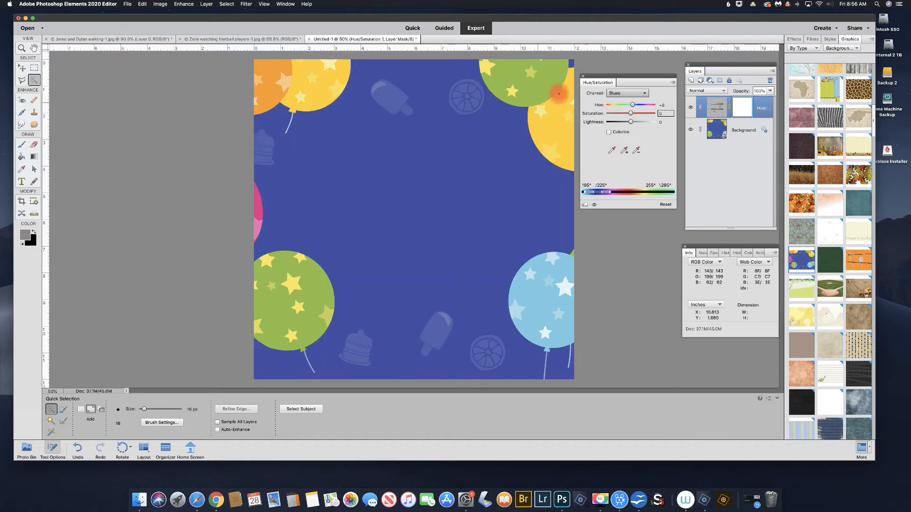
# Switch the adjustment to the Yellows channel and set its hue to +91 to recolor the yellow and green balloons
pyautogui.click(637, 93)
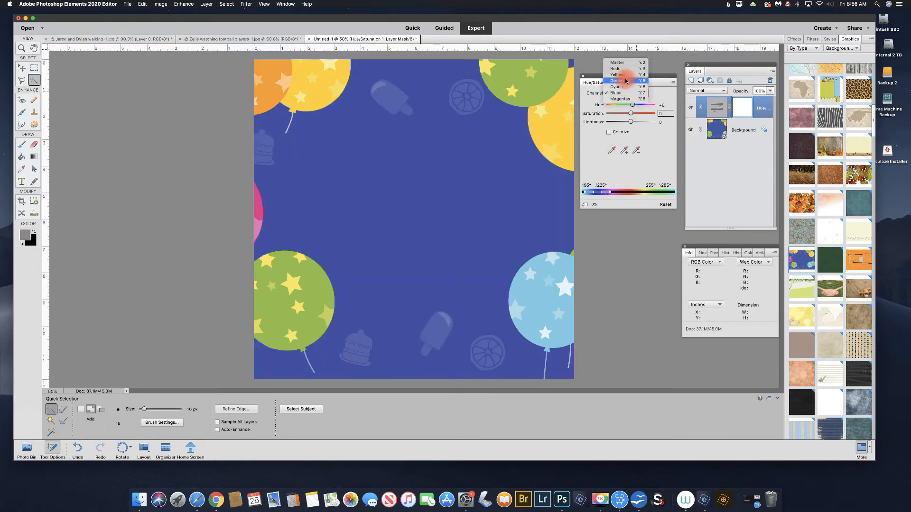
pyautogui.click(623, 76)
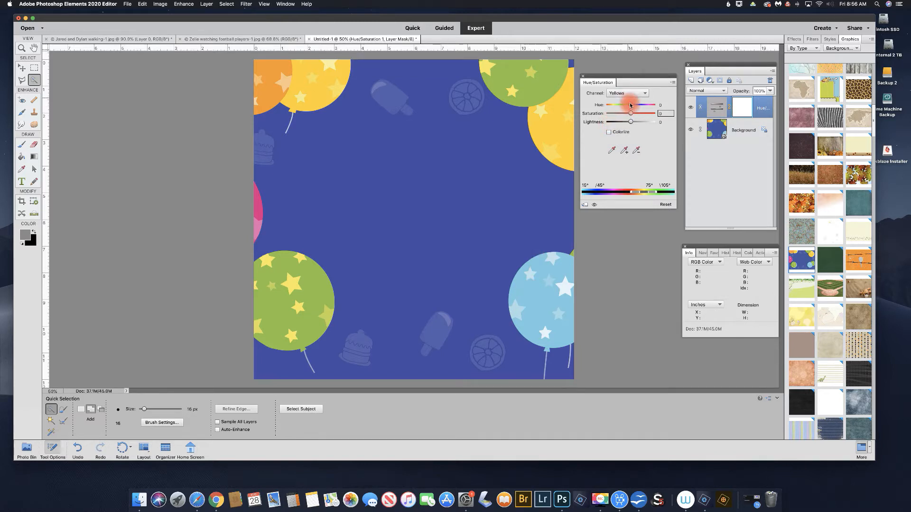
pyautogui.moveTo(631, 106); pyautogui.dragTo(640, 107)
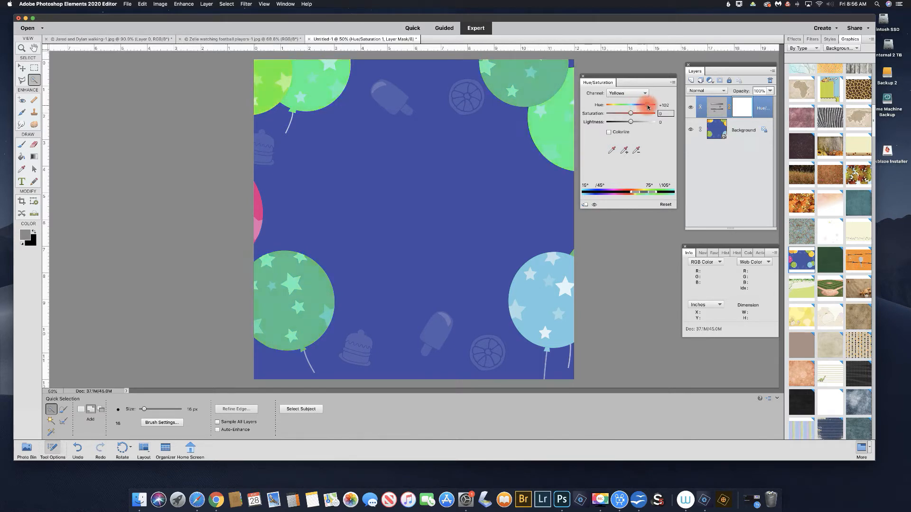
pyautogui.moveTo(648, 107)
pyautogui.mouseDown()
pyautogui.moveTo(609, 107)
pyautogui.moveTo(645, 105)
pyautogui.mouseUp()
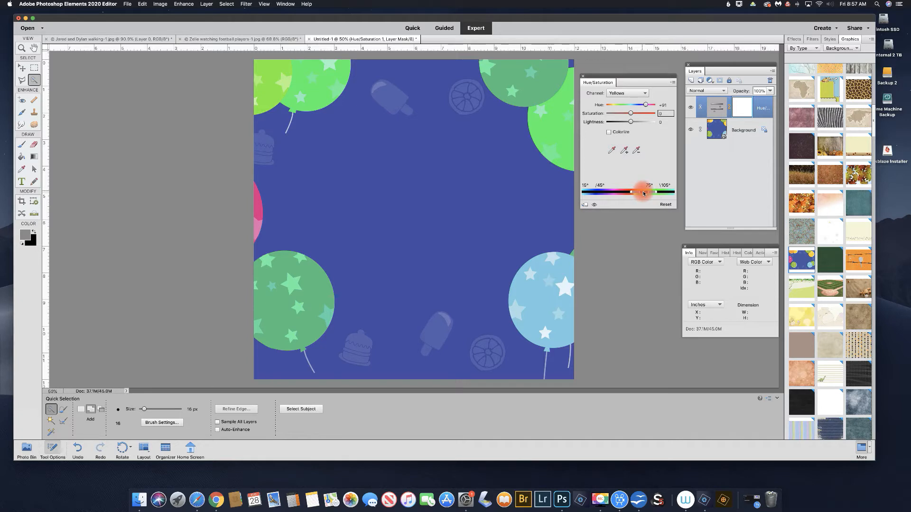
# Move the Yellows adjustment's color range into the reds, and extend its lower limits to 248° and 285° to include the pink balloon
pyautogui.moveTo(647, 193); pyautogui.dragTo(611, 193)
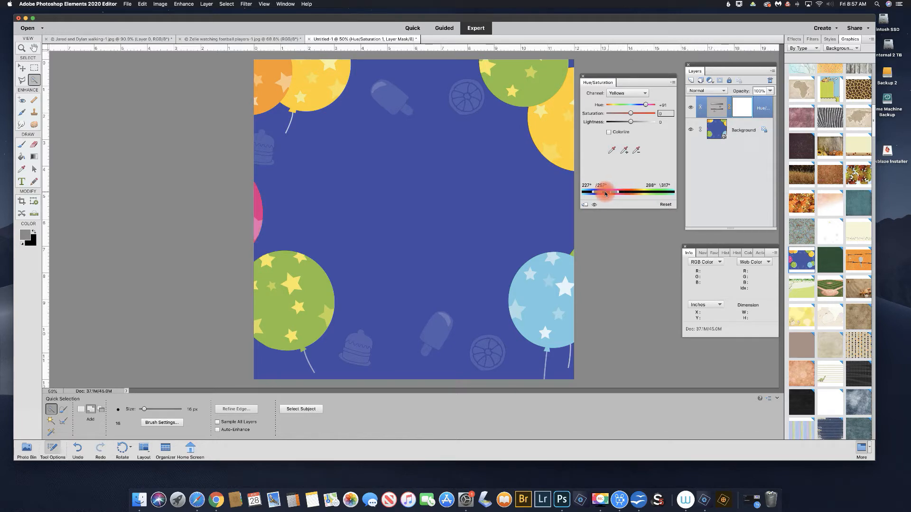
pyautogui.moveTo(615, 193); pyautogui.dragTo(632, 193)
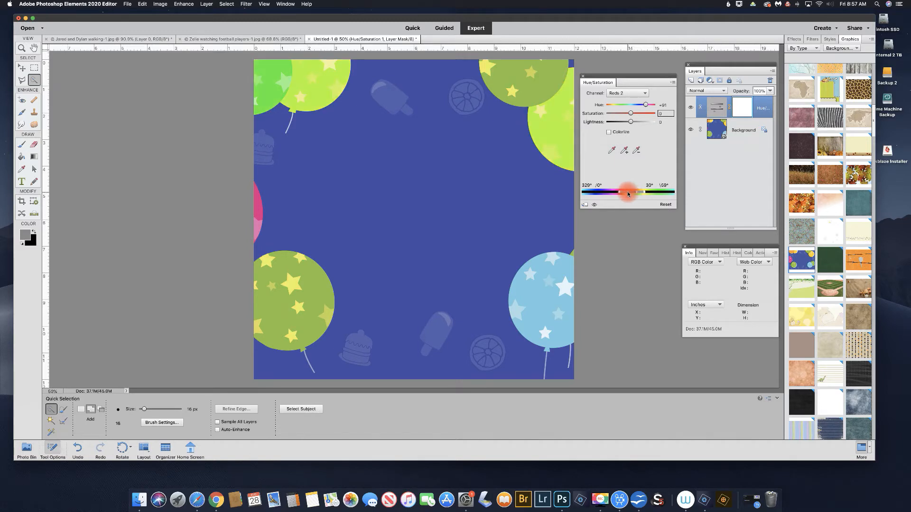
pyautogui.moveTo(619, 195); pyautogui.dragTo(597, 194)
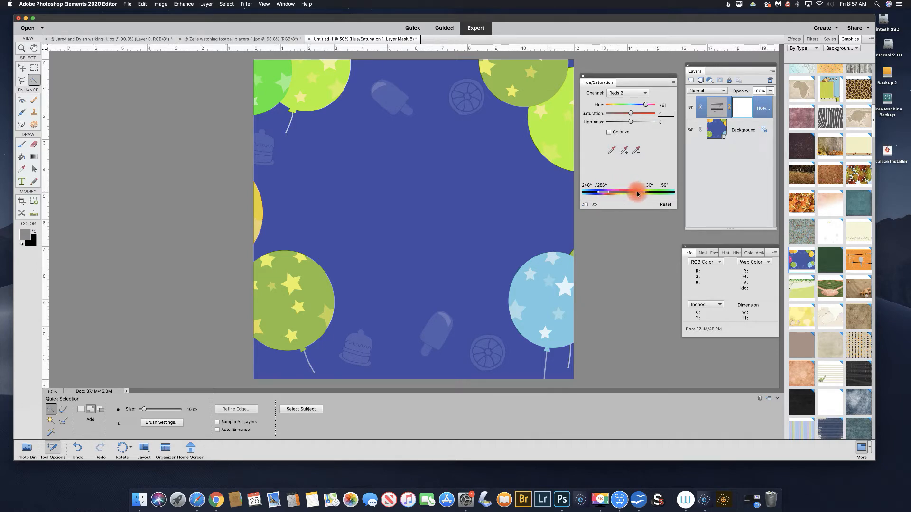
# Try widening the upper end of the adjustment's color range and reset the Hue/Saturation adjustment
pyautogui.moveTo(638, 193)
pyautogui.mouseDown()
pyautogui.moveTo(665, 193)
pyautogui.moveTo(653, 194)
pyautogui.mouseUp()
pyautogui.click(668, 205)
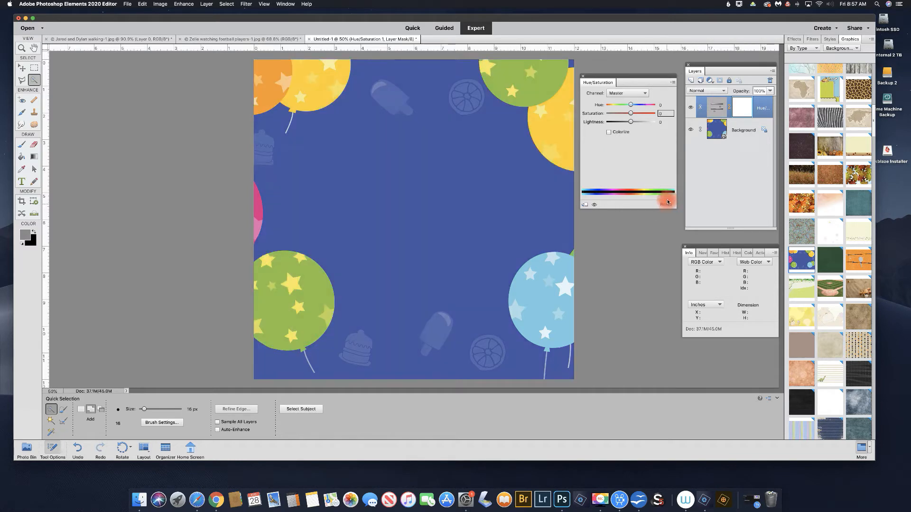
# Set the Yellows channel's hue to +68 and add the pink balloon's color to the adjusted range by sampling it
pyautogui.click(624, 93)
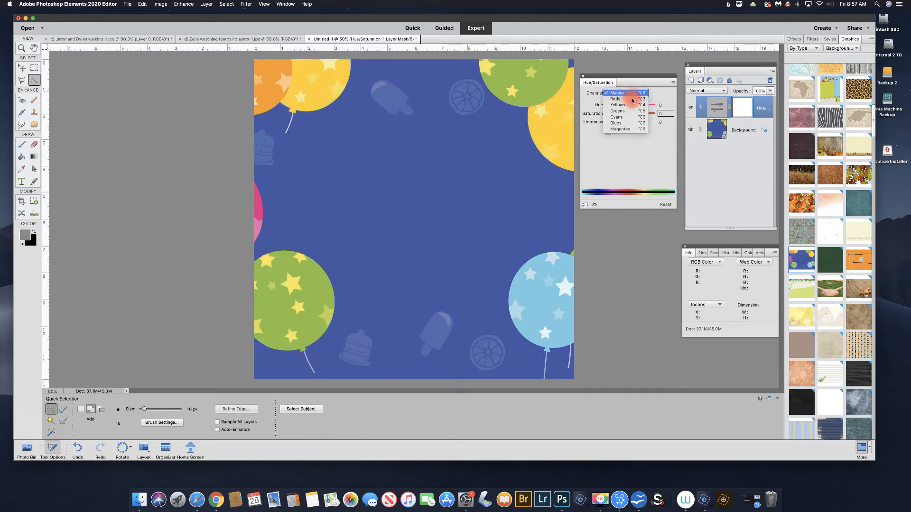
pyautogui.click(633, 105)
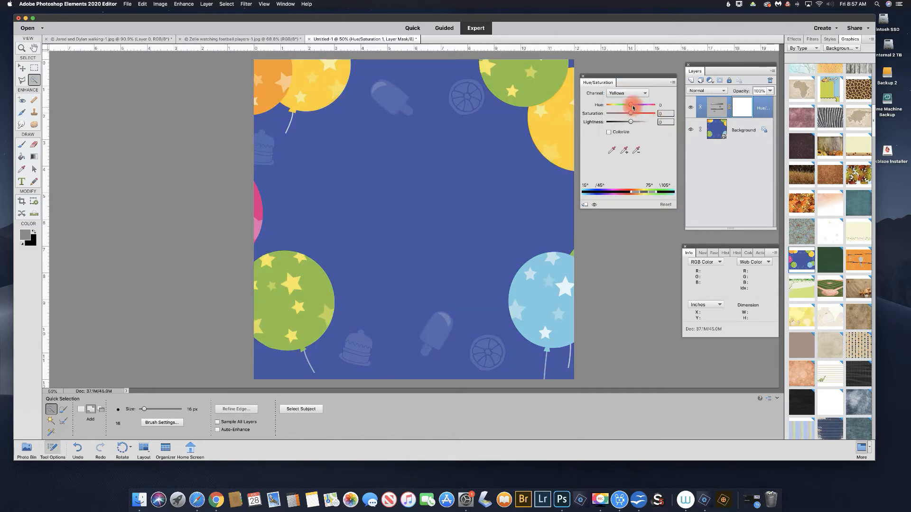
pyautogui.moveTo(631, 105); pyautogui.dragTo(644, 107)
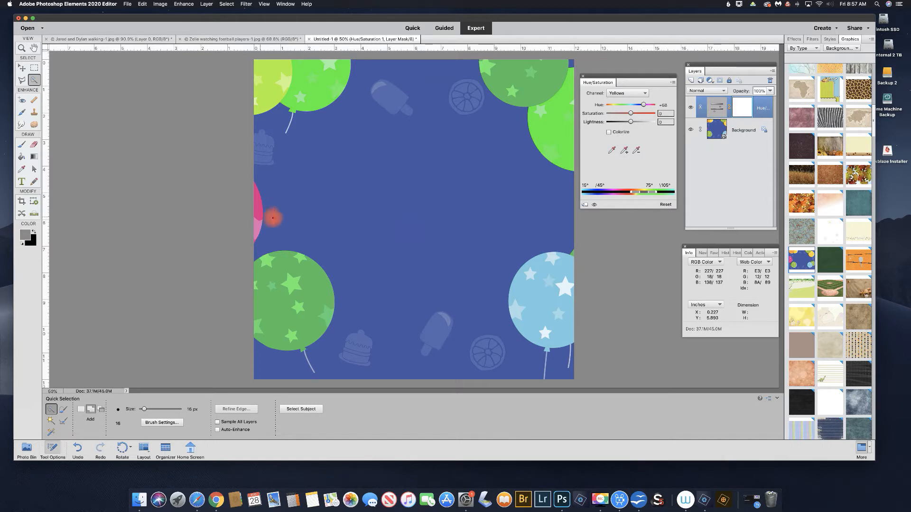
pyautogui.click(626, 152)
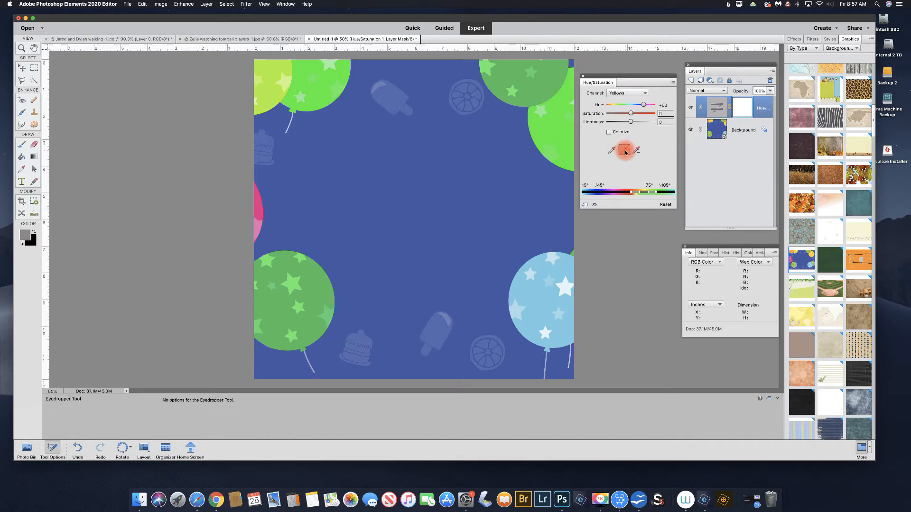
pyautogui.click(261, 209)
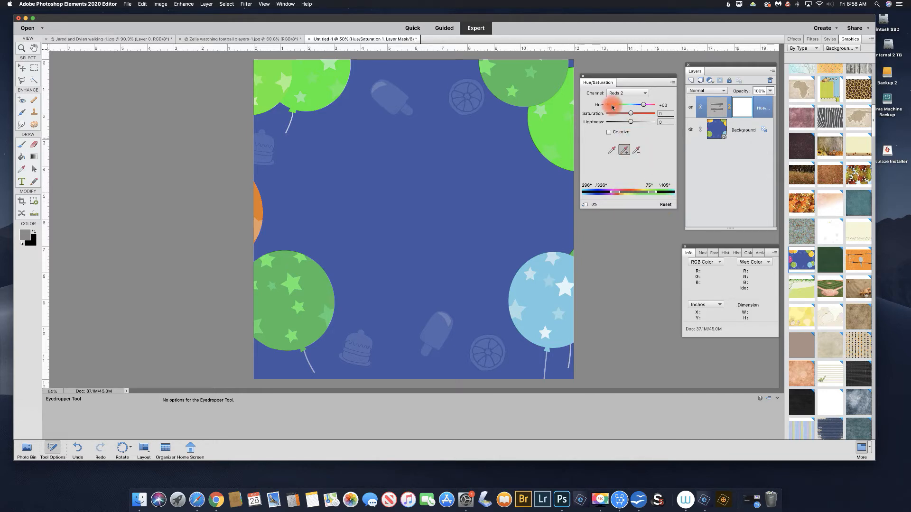
# Close the adjustment settings and delete the Hue/Saturation adjustment layer above the background
pyautogui.click(584, 76)
pyautogui.moveTo(736, 106)
pyautogui.mouseDown()
pyautogui.moveTo(733, 97)
pyautogui.moveTo(771, 80)
pyautogui.mouseUp()
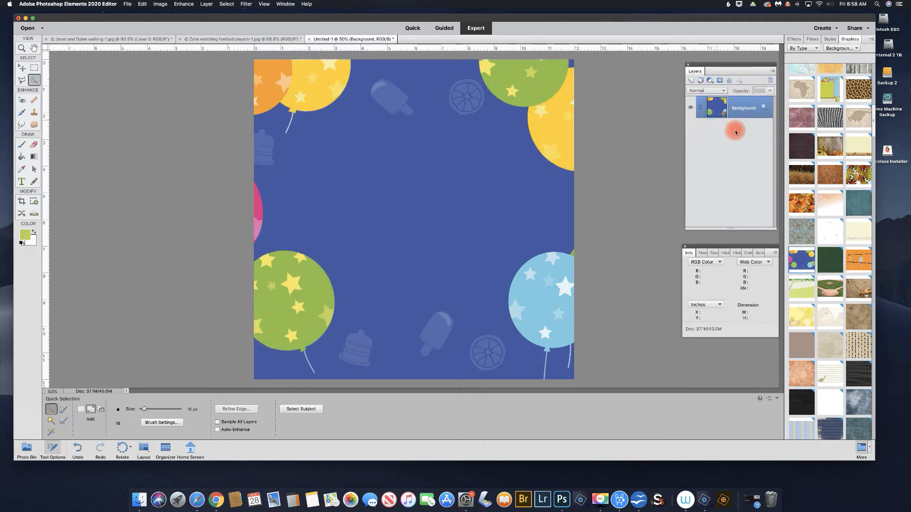
# Add the Cupcake graphic from the Graphics library to the middle of the page, enlarged to about half the page's width
pyautogui.click(847, 48)
pyautogui.click(843, 62)
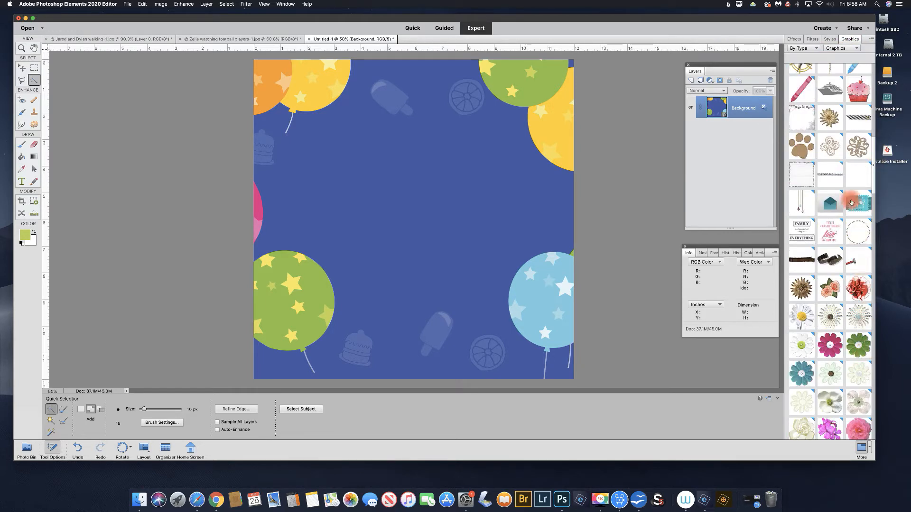
pyautogui.moveTo(857, 95); pyautogui.dragTo(412, 193)
pyautogui.moveTo(380, 155); pyautogui.dragTo(343, 123)
pyautogui.moveTo(441, 223); pyautogui.dragTo(510, 310)
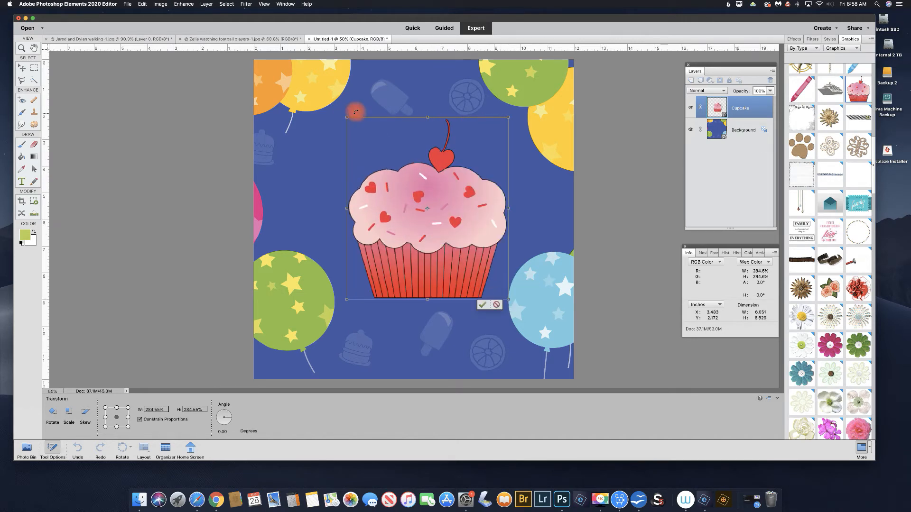
pyautogui.moveTo(348, 116); pyautogui.dragTo(341, 111)
pyautogui.click(484, 308)
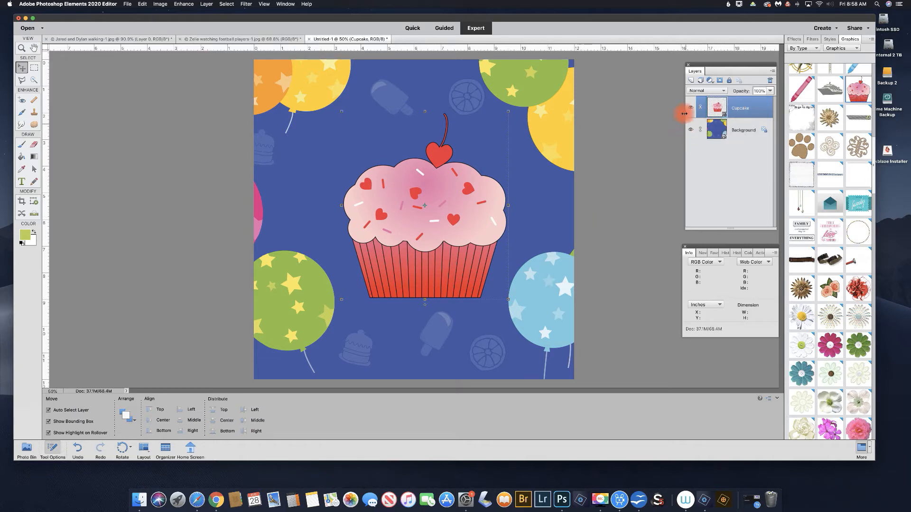
# Add a Hue/Saturation adjustment layer above the Cupcake layer, try hue +120, and set the hue to +83
pyautogui.click(710, 81)
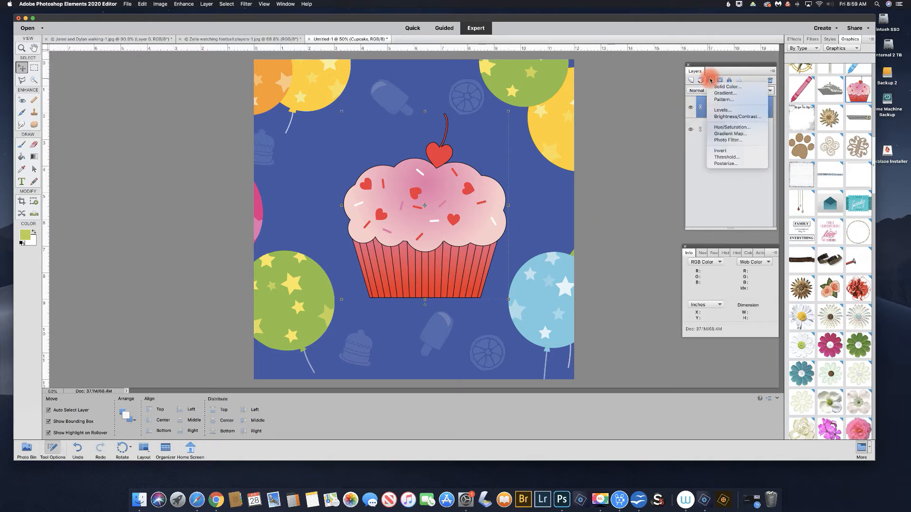
pyautogui.click(725, 127)
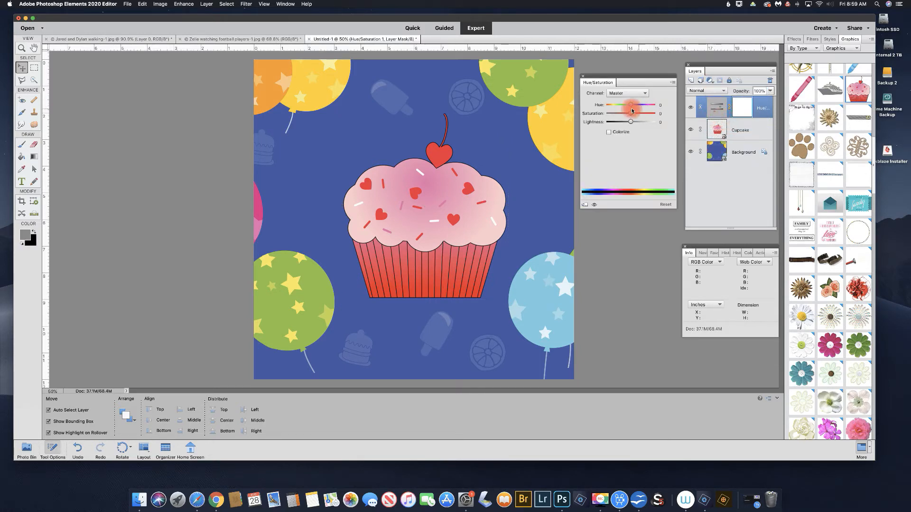
pyautogui.moveTo(631, 105); pyautogui.dragTo(648, 108)
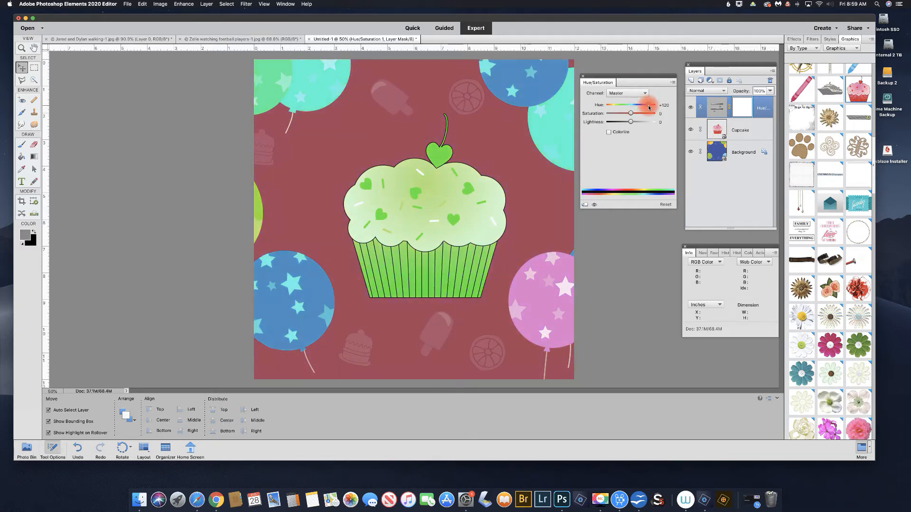
pyautogui.moveTo(650, 107)
pyautogui.mouseDown()
pyautogui.moveTo(611, 107)
pyautogui.moveTo(640, 107)
pyautogui.mouseUp()
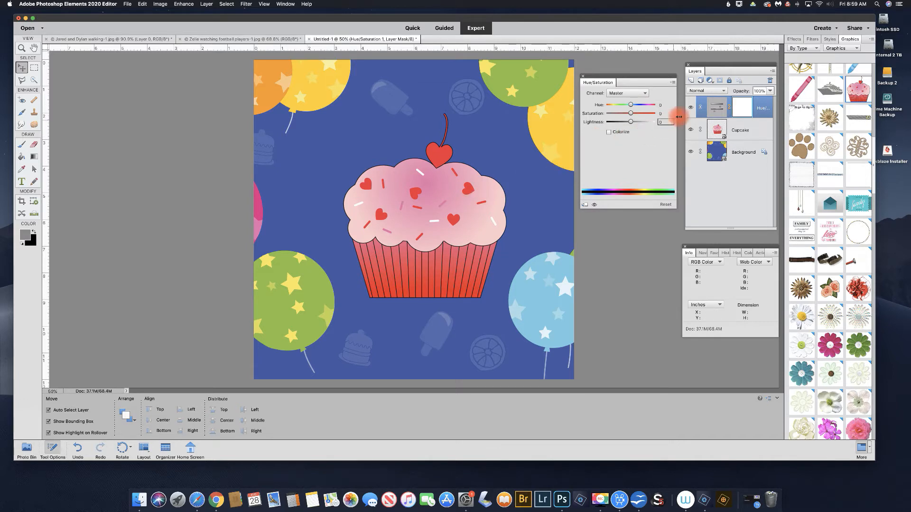
pyautogui.moveTo(633, 105); pyautogui.dragTo(643, 110)
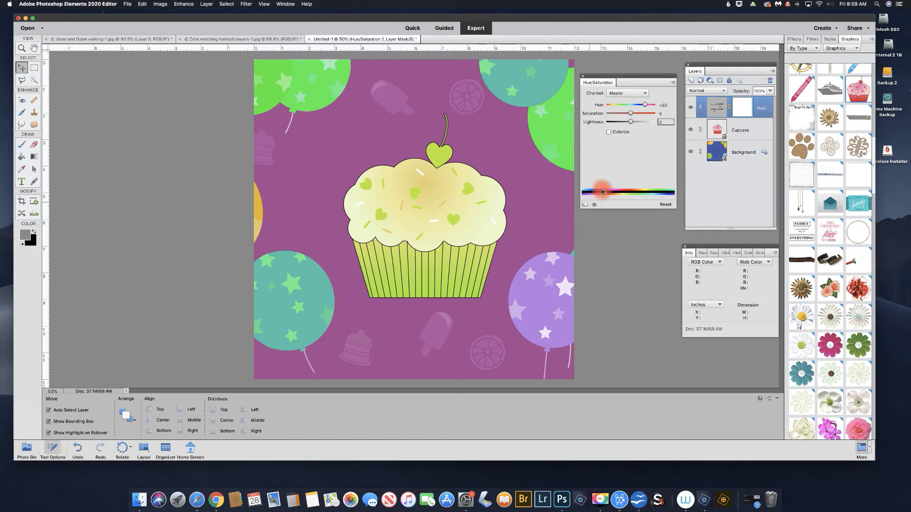
# Hide the Background layer to view the recolored cupcake alone and show the background again
pyautogui.moveTo(715, 114); pyautogui.dragTo(691, 152)
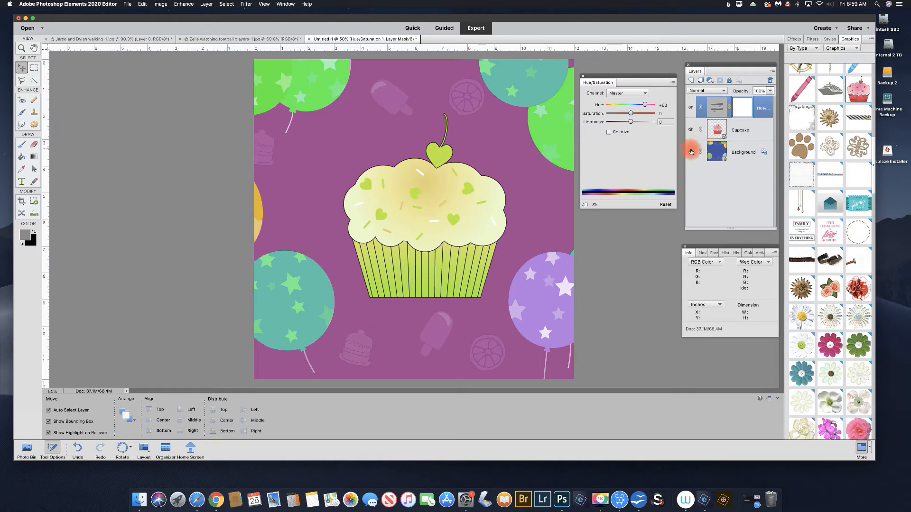
pyautogui.click(691, 151)
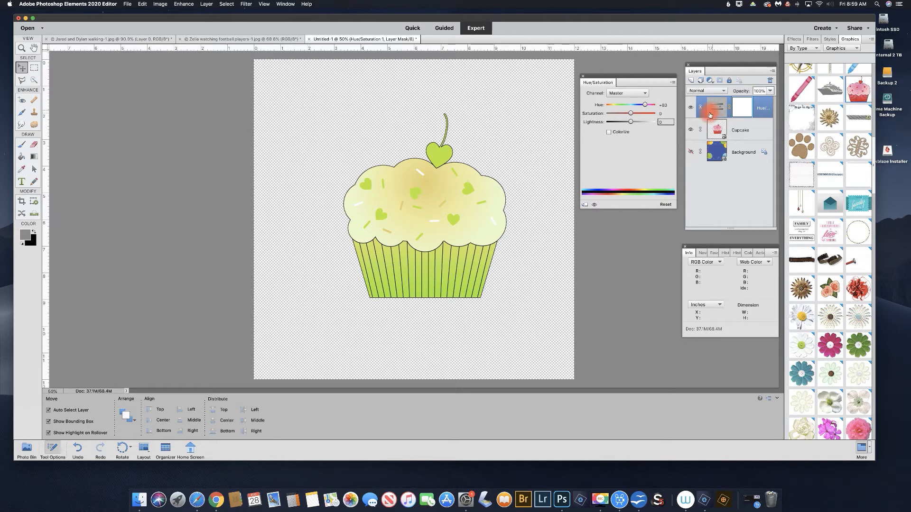
pyautogui.click(691, 152)
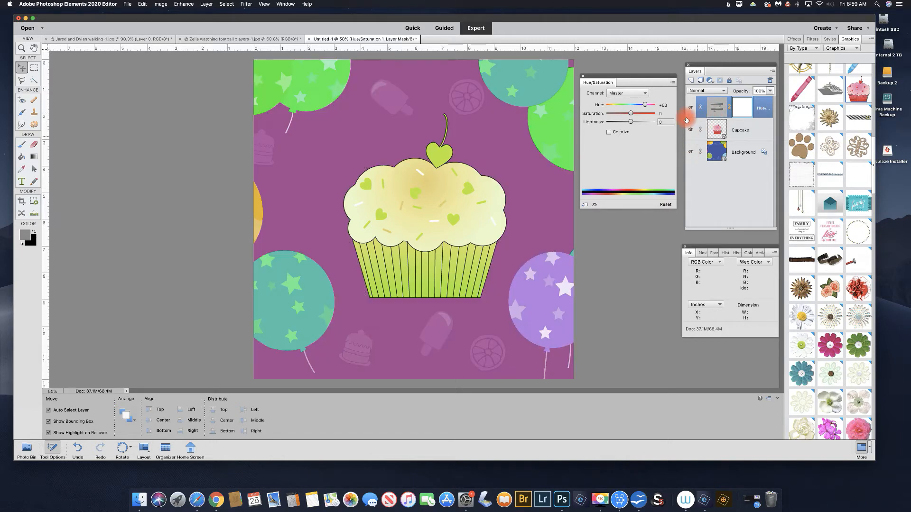
# Clip the Hue/Saturation adjustment to the Cupcake layer with hue +98, and toggle both layers' visibility to compare
pyautogui.click(585, 206)
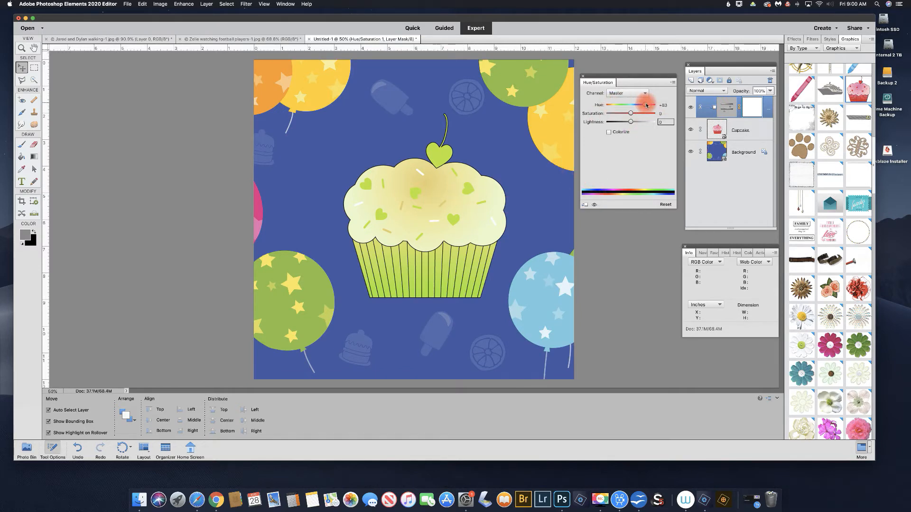
pyautogui.moveTo(646, 105)
pyautogui.mouseDown()
pyautogui.moveTo(613, 106)
pyautogui.moveTo(646, 106)
pyautogui.mouseUp()
pyautogui.click(691, 127)
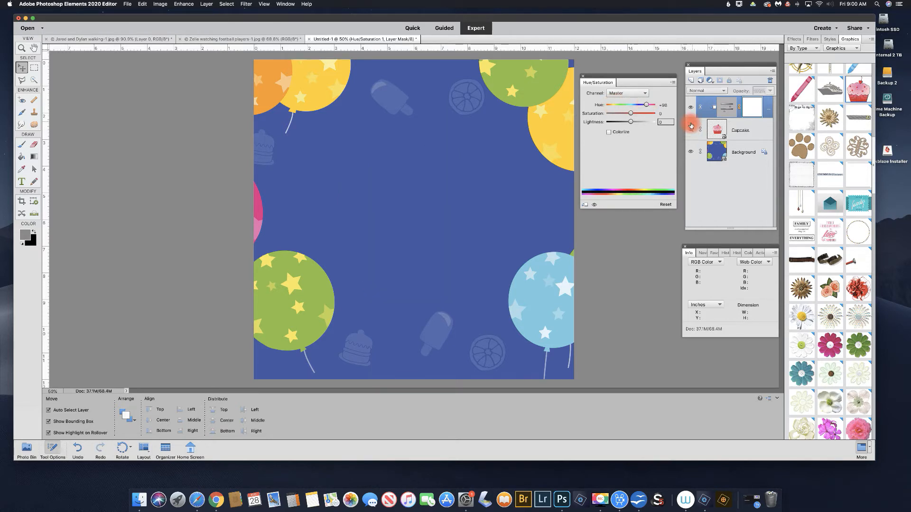
pyautogui.click(692, 127)
pyautogui.click(691, 107)
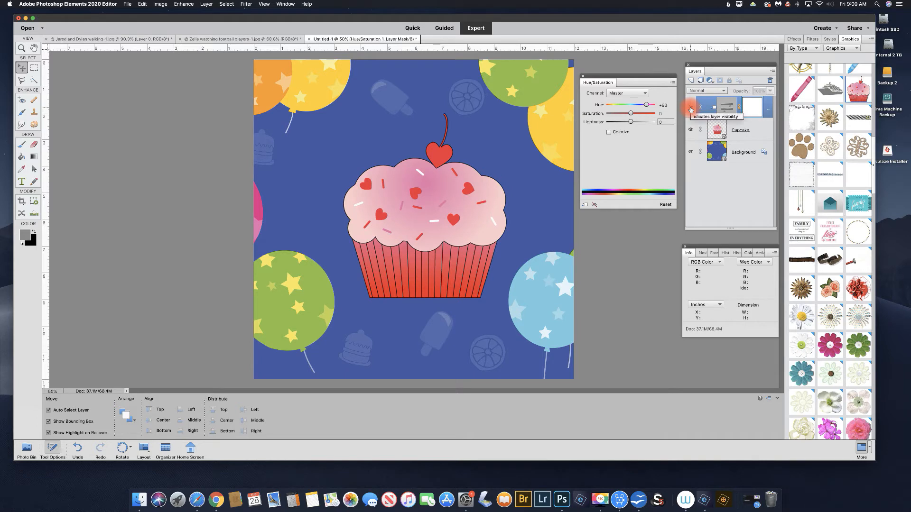
pyautogui.click(691, 109)
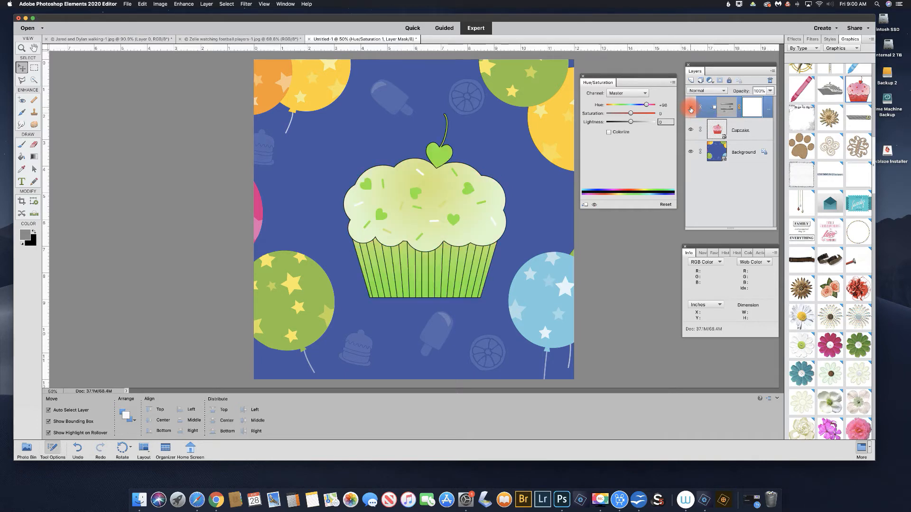
# Add a second Hue/Saturation adjustment layer above the first and clip it to the Cupcake layer
pyautogui.click(710, 81)
pyautogui.moveTo(709, 81); pyautogui.dragTo(727, 128)
pyautogui.click(726, 129)
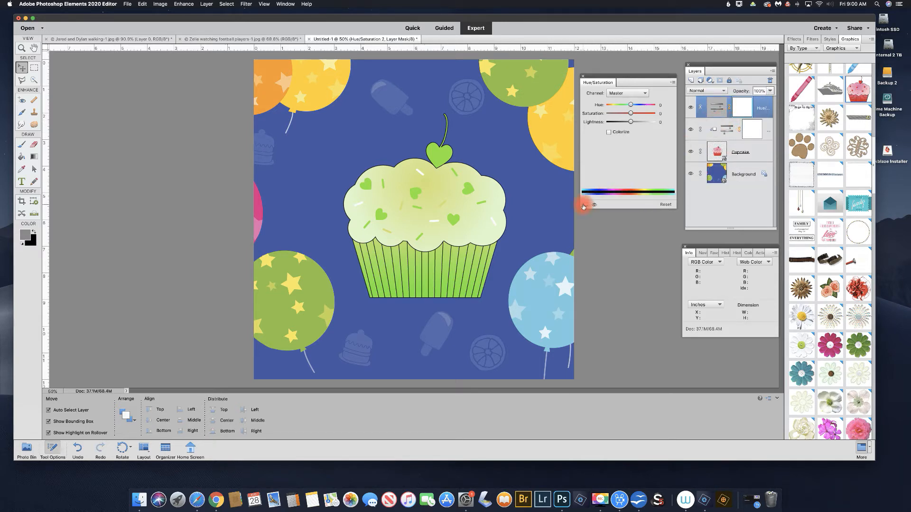
pyautogui.keyDown('alt'); pyautogui.click(730, 118); pyautogui.keyUp('alt')
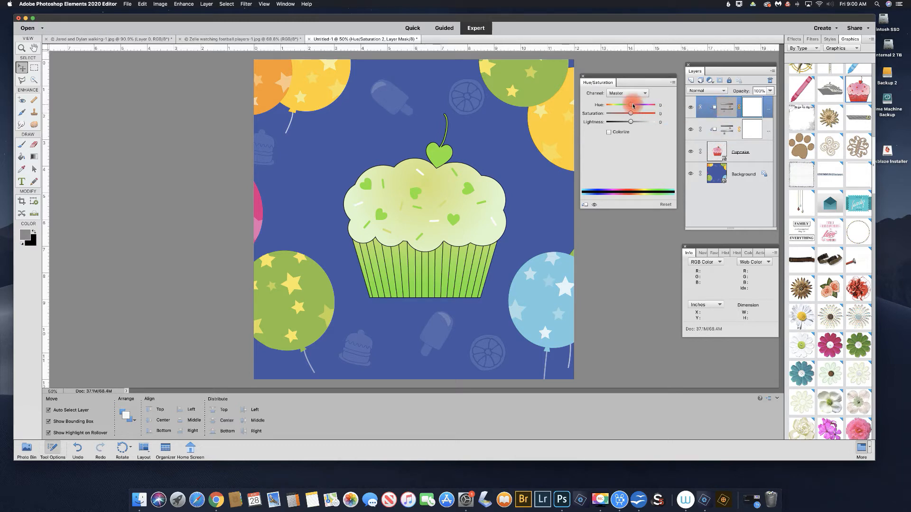
# Hide the first Hue/Saturation adjustment and set the second adjustment's hue to -80
pyautogui.click(691, 130)
pyautogui.moveTo(631, 104); pyautogui.dragTo(617, 104)
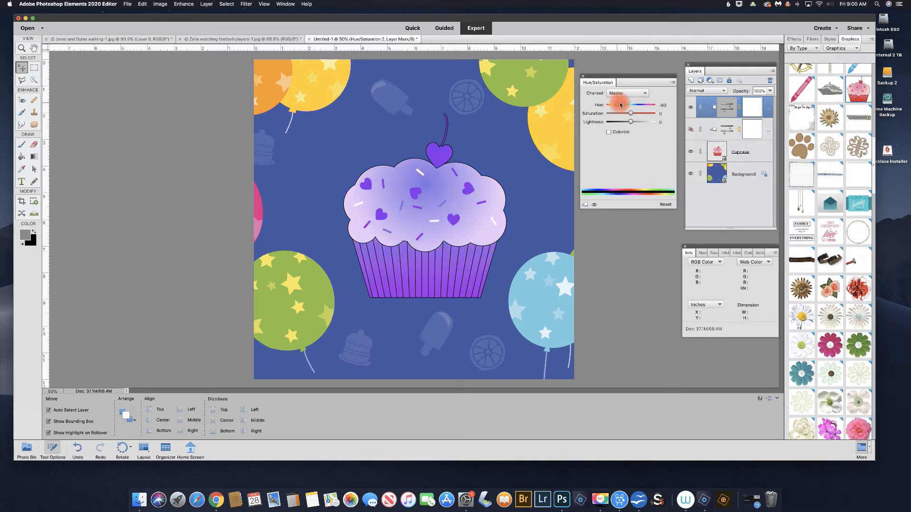
# Toggle the two Hue/Saturation adjustments on and off to compare the cupcake colors, leaving both adjustments shown
pyautogui.click(691, 128)
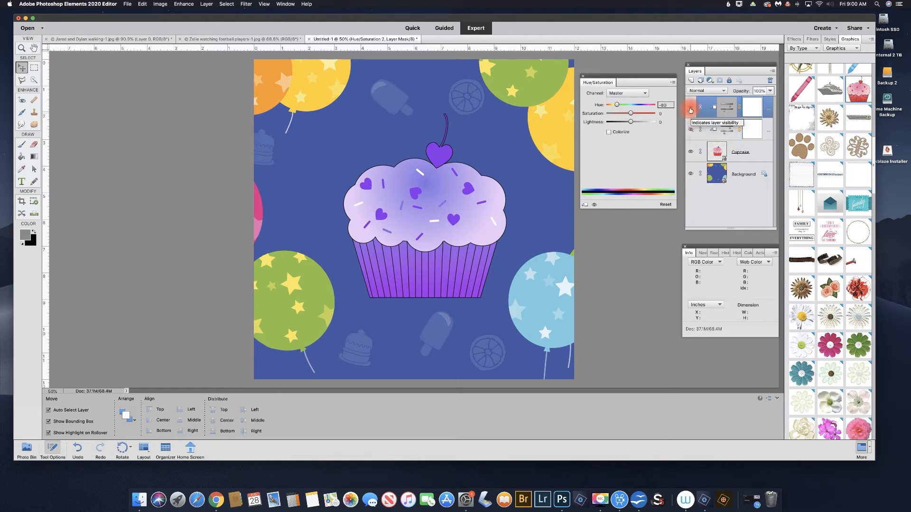
pyautogui.click(691, 109)
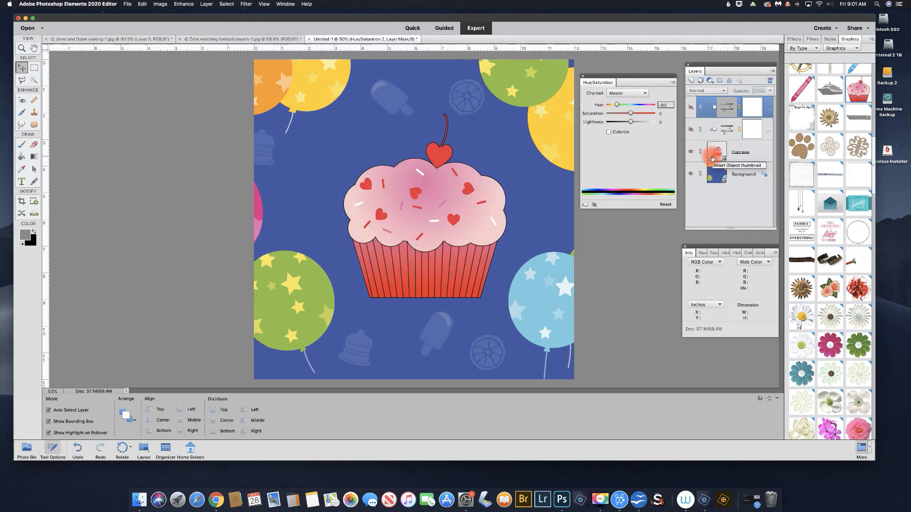
pyautogui.click(691, 130)
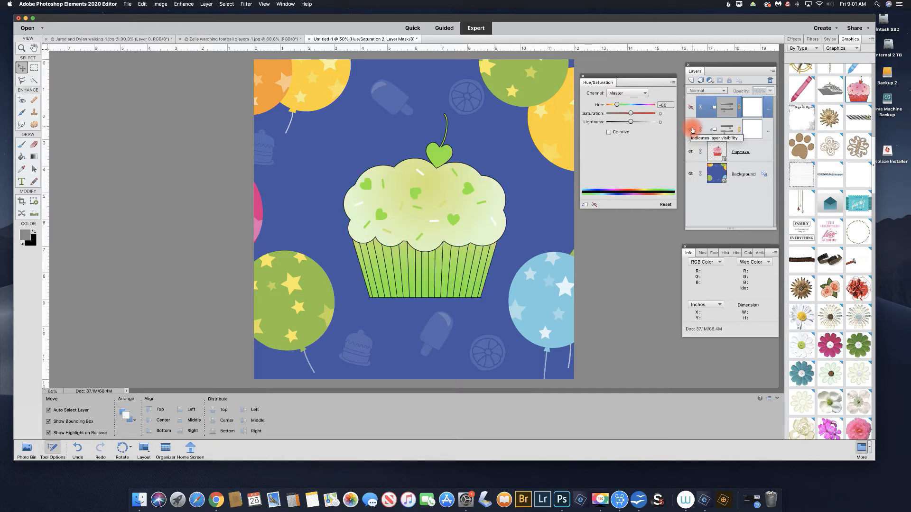
pyautogui.click(692, 130)
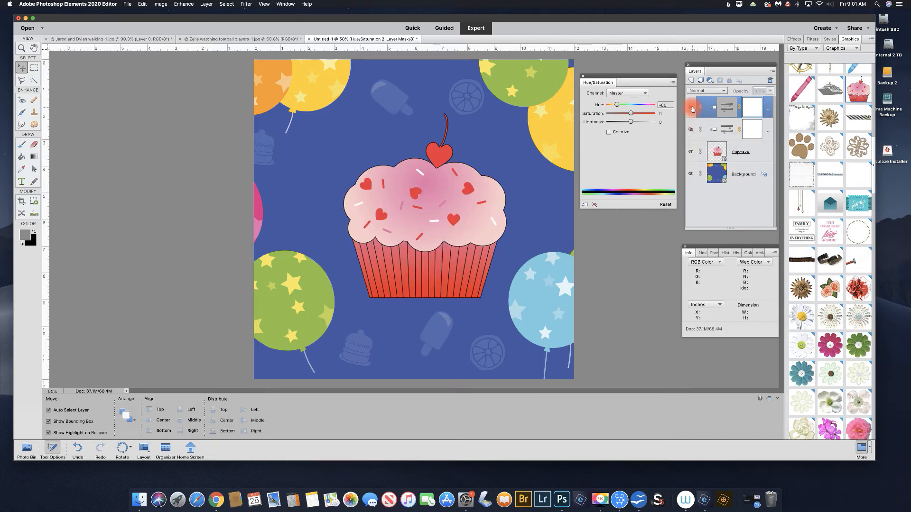
pyautogui.click(692, 108)
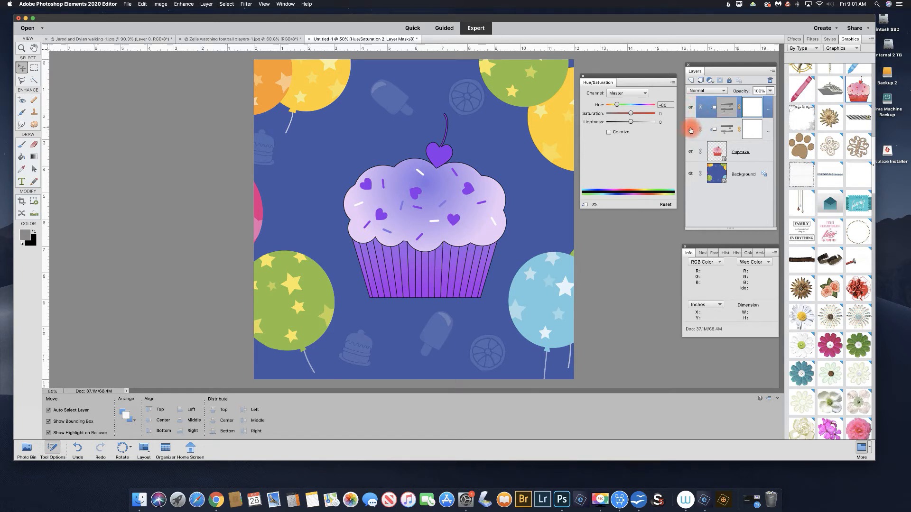
pyautogui.click(691, 130)
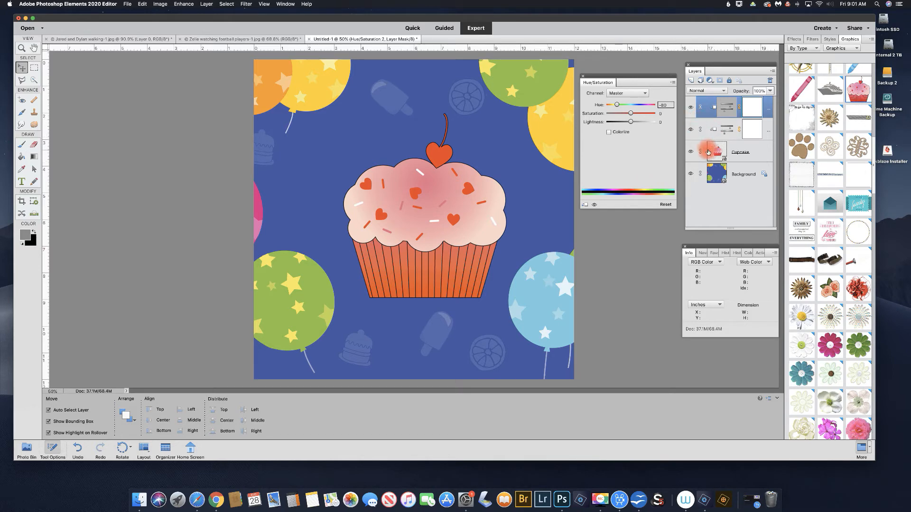
# Switch to Safari, browse the LearnDigitalScrapbooking.com backgrounds for recolored variants of the same designs, and return to Photoshop Elements
pyautogui.click(197, 500)
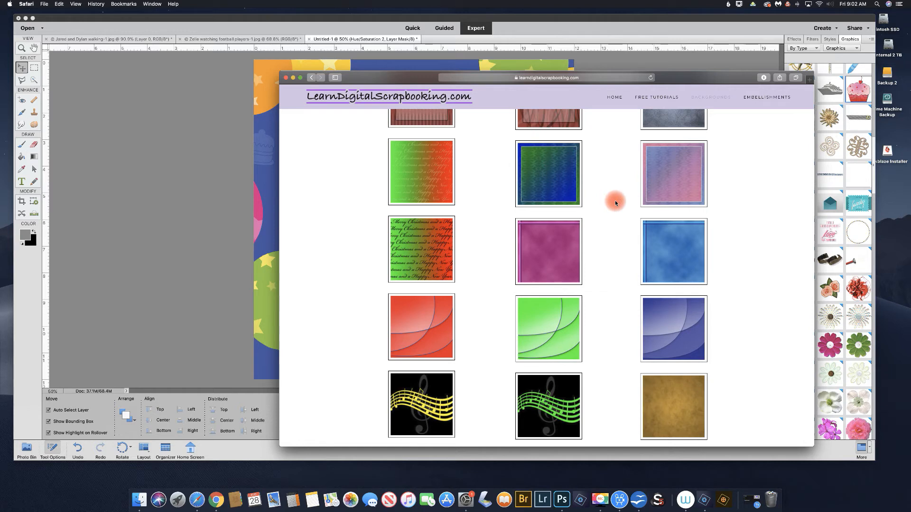
pyautogui.scroll(-3, 615, 198)
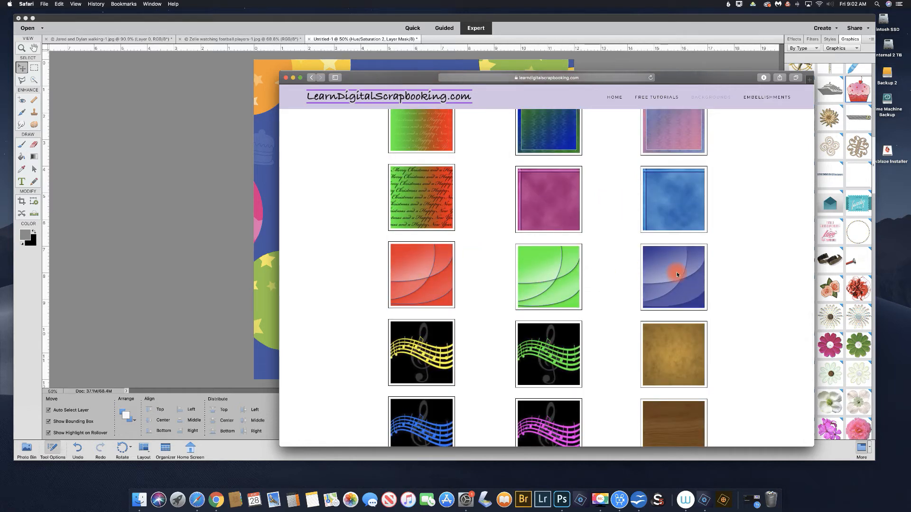
pyautogui.scroll(-5, 425, 276)
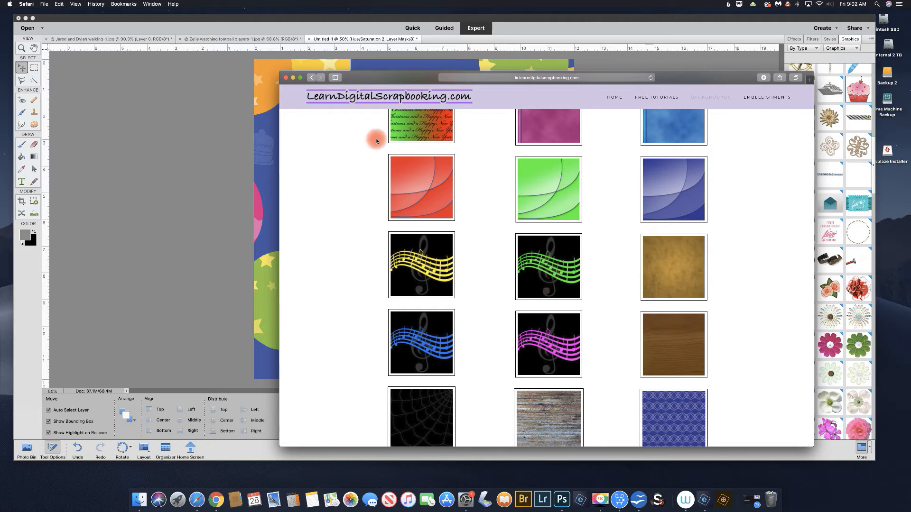
pyautogui.click(251, 153)
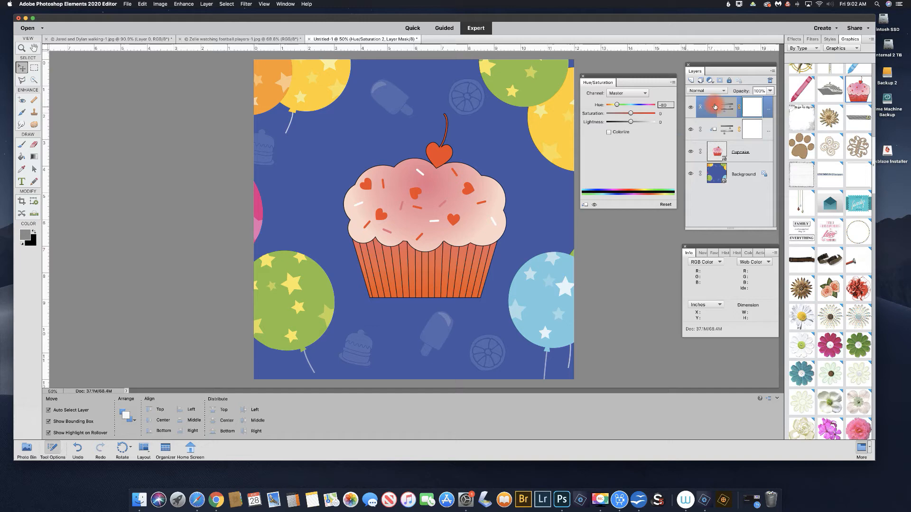
# Add a Hue/Saturation adjustment layer to the photo of the man and child walking, and target its Blues channel
pyautogui.click(111, 41)
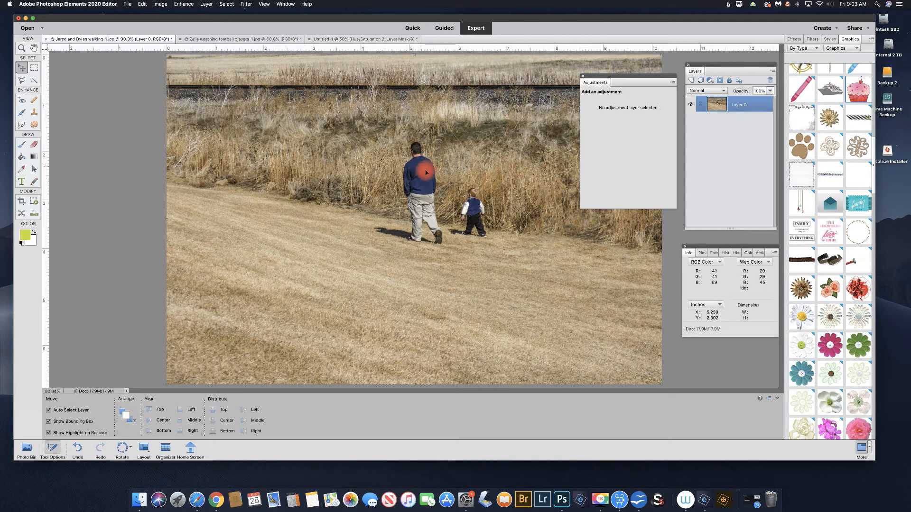
pyautogui.click(710, 81)
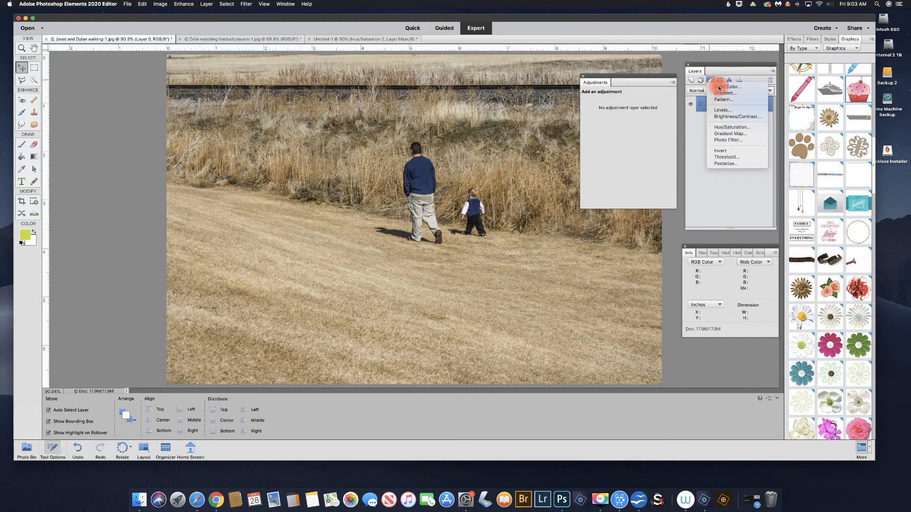
pyautogui.click(724, 127)
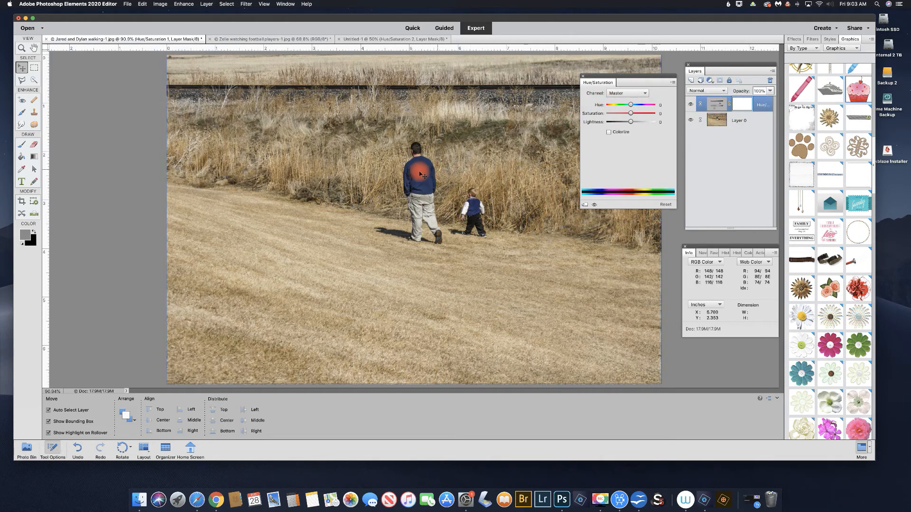
pyautogui.click(631, 94)
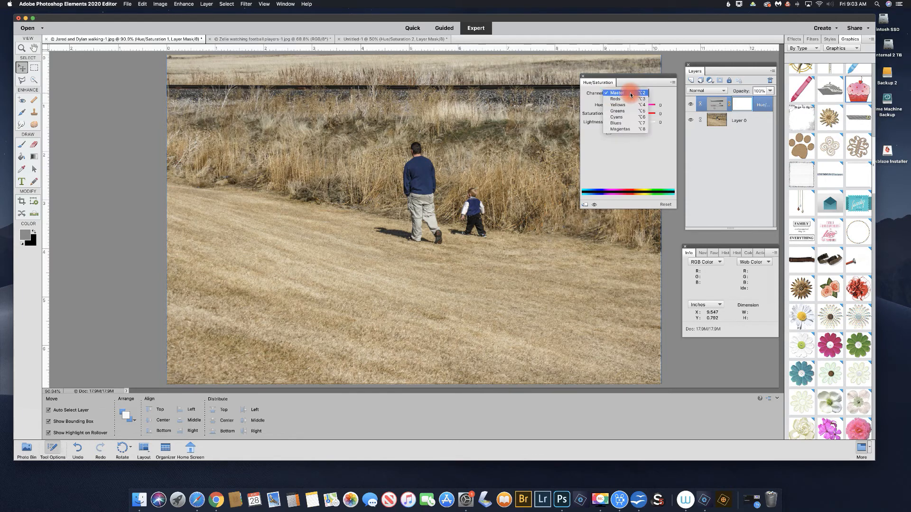
pyautogui.click(636, 122)
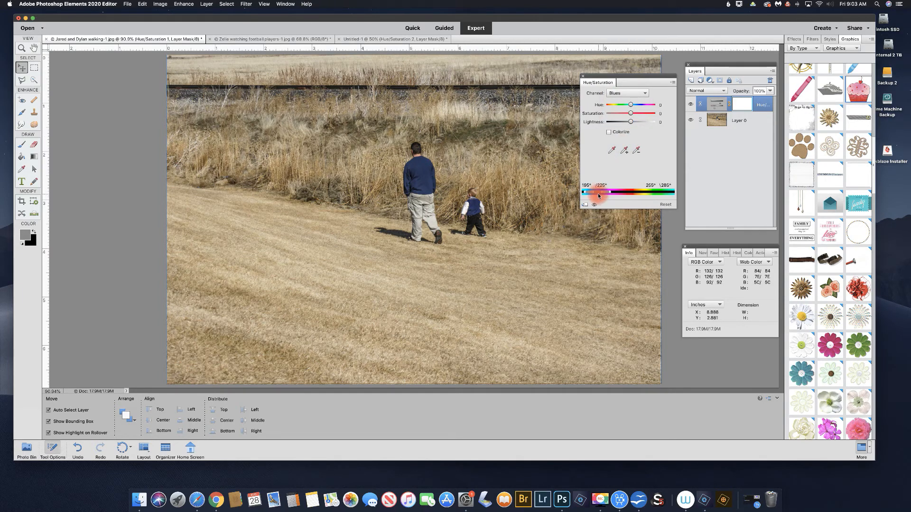
# Recolor the blue clothing purple by setting the Blues hue to +39 and saturation to +45, and raise the lightness slightly
pyautogui.moveTo(630, 105); pyautogui.dragTo(638, 106)
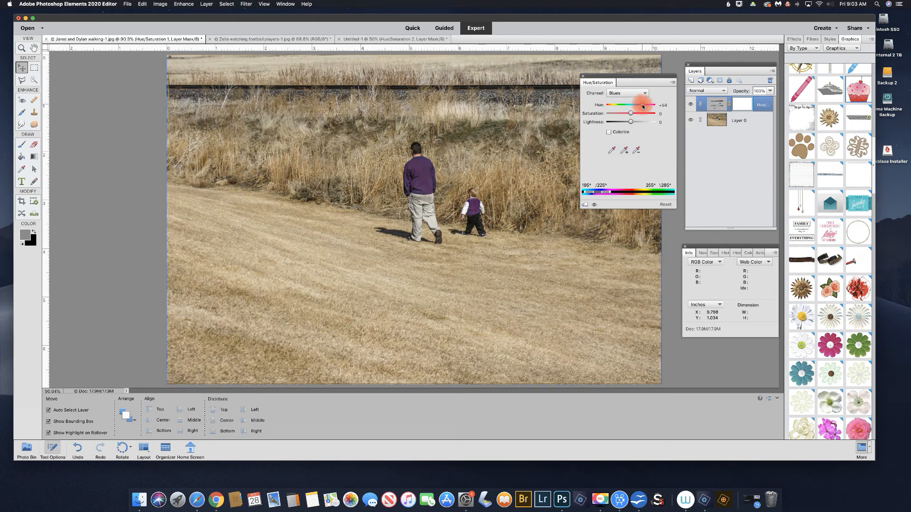
pyautogui.moveTo(645, 106)
pyautogui.mouseDown()
pyautogui.moveTo(611, 106)
pyautogui.moveTo(654, 115)
pyautogui.mouseUp()
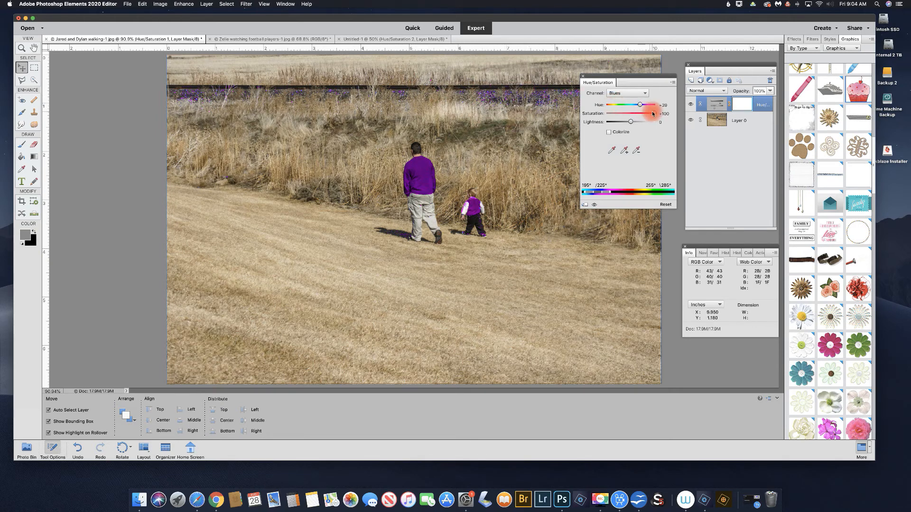
pyautogui.moveTo(653, 113); pyautogui.dragTo(639, 114)
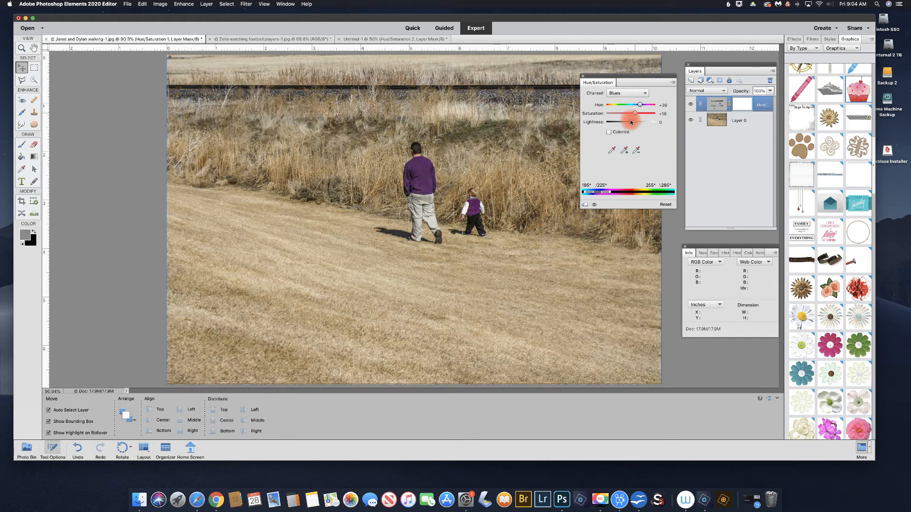
pyautogui.moveTo(634, 122); pyautogui.dragTo(636, 122)
pyautogui.moveTo(635, 113); pyautogui.dragTo(641, 114)
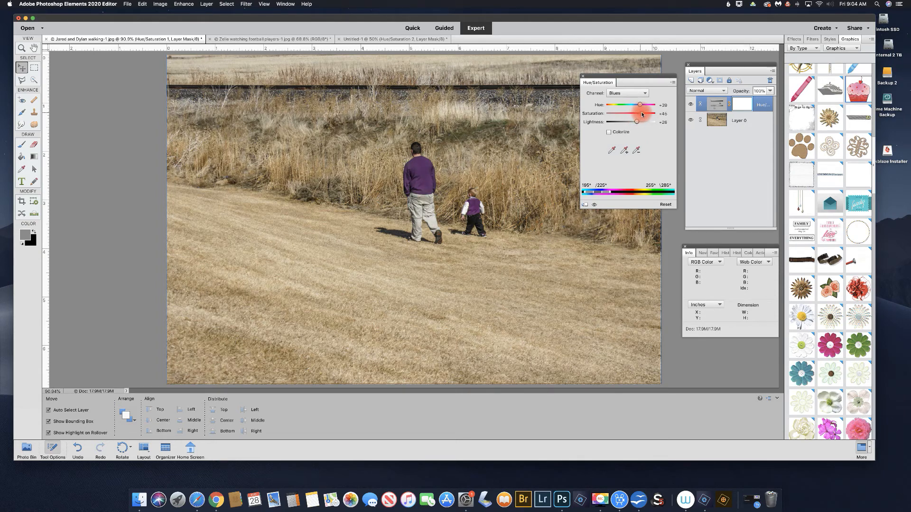
pyautogui.moveTo(645, 115); pyautogui.dragTo(640, 122)
pyautogui.moveTo(644, 114); pyautogui.dragTo(644, 114)
pyautogui.moveTo(647, 114); pyautogui.dragTo(632, 122)
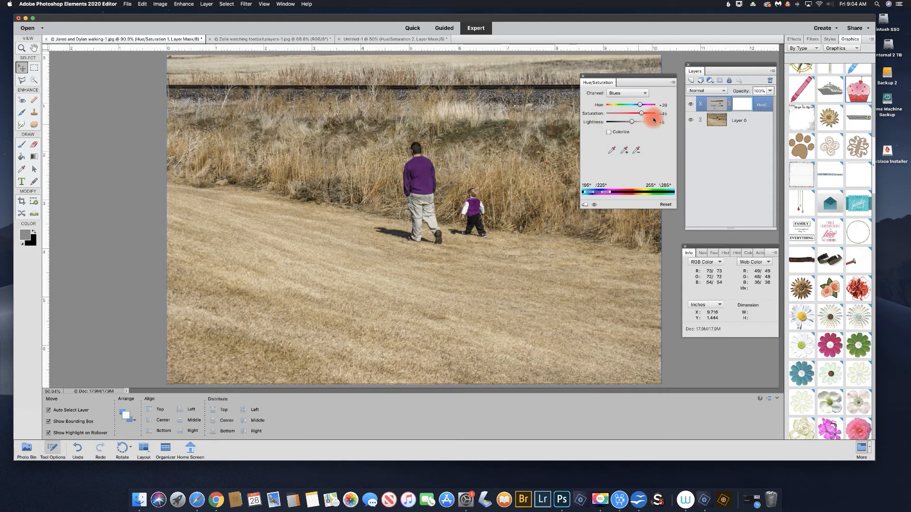
# Switch to the photo of the child in the stroller and add a Hue/Saturation adjustment layer
pyautogui.click(255, 40)
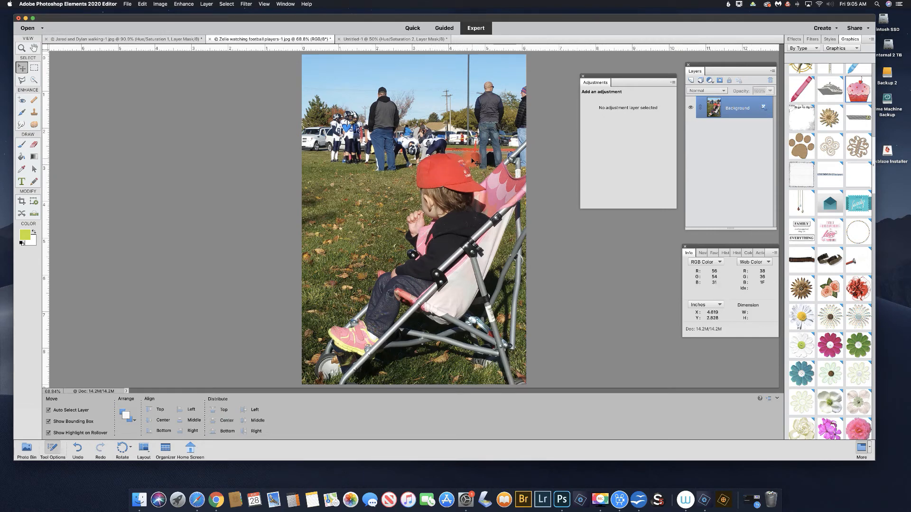
pyautogui.click(709, 80)
pyautogui.click(719, 124)
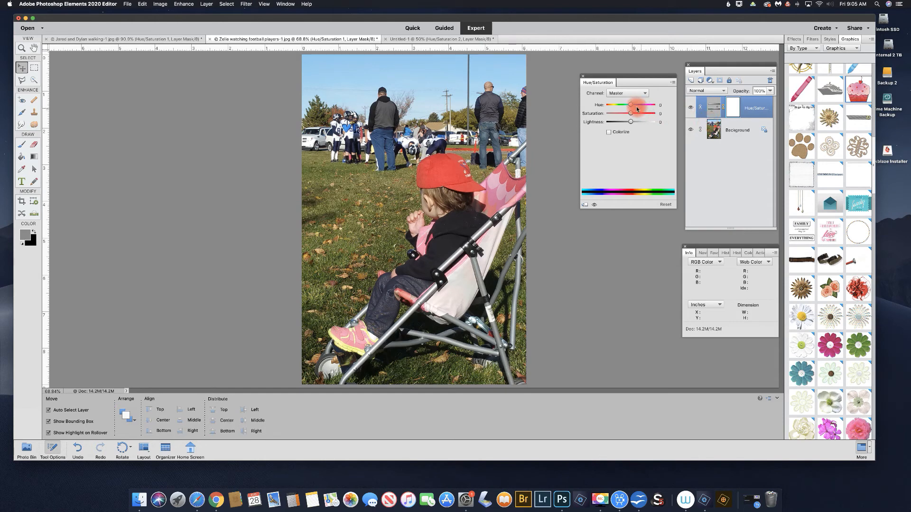
# Try shifting the Master hue to +91, bring it back near zero, and set the Reds channel's hue to +91
pyautogui.moveTo(631, 105); pyautogui.dragTo(645, 107)
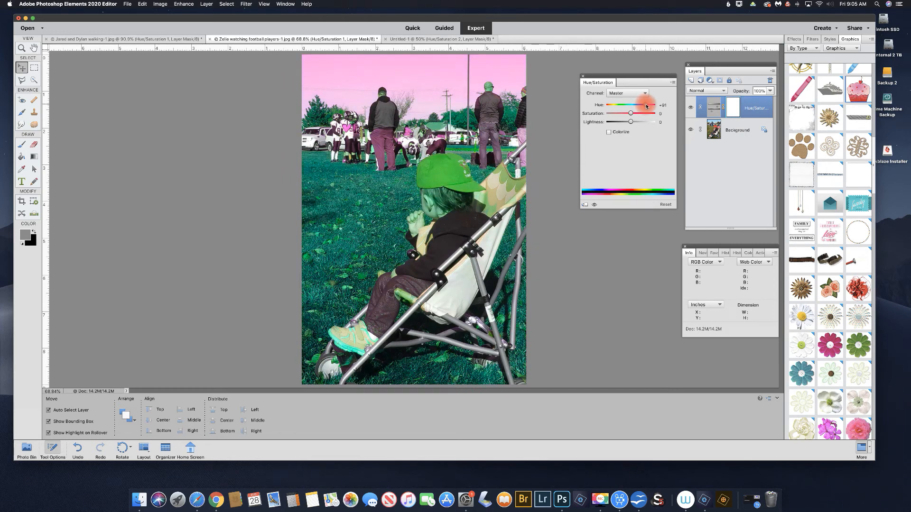
pyautogui.moveTo(645, 106); pyautogui.dragTo(632, 104)
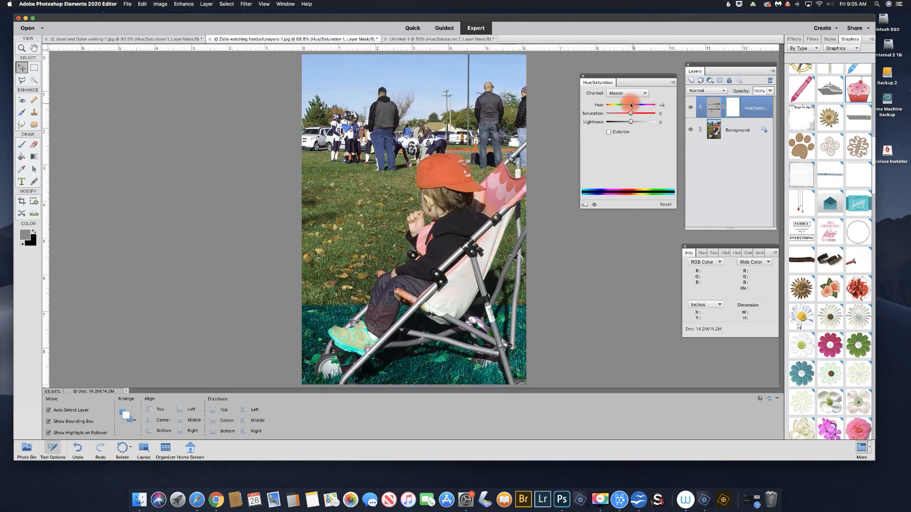
pyautogui.click(616, 94)
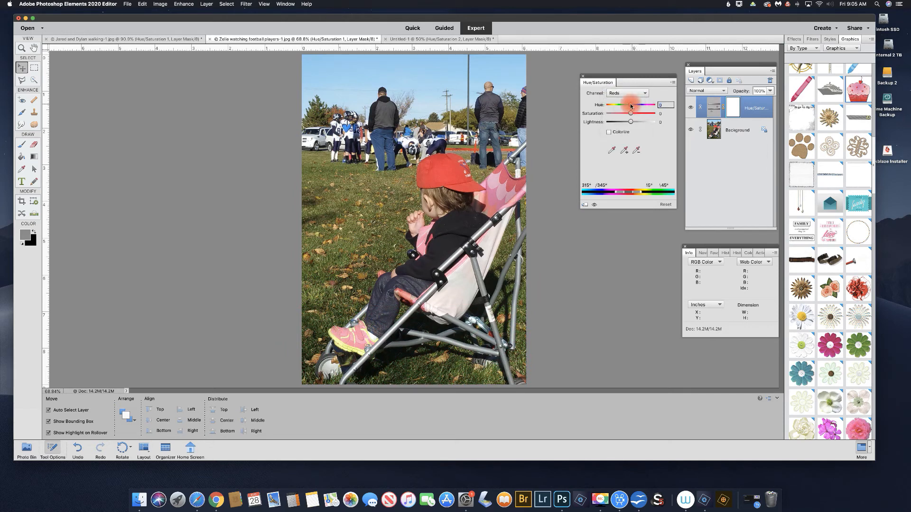
pyautogui.moveTo(630, 106); pyautogui.dragTo(646, 106)
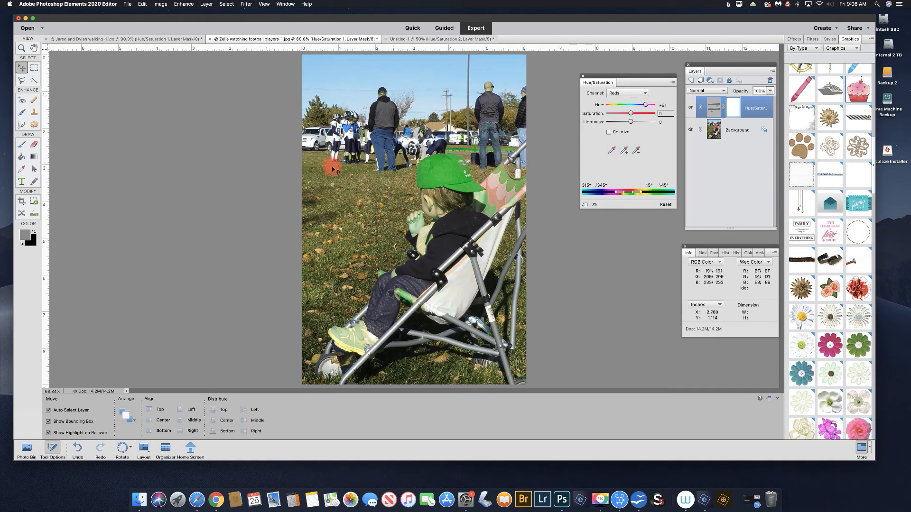
# Select the child's cap with the Quick Selection tool at 16 px, subtracting the stray area beyond its edge
pyautogui.click(34, 68)
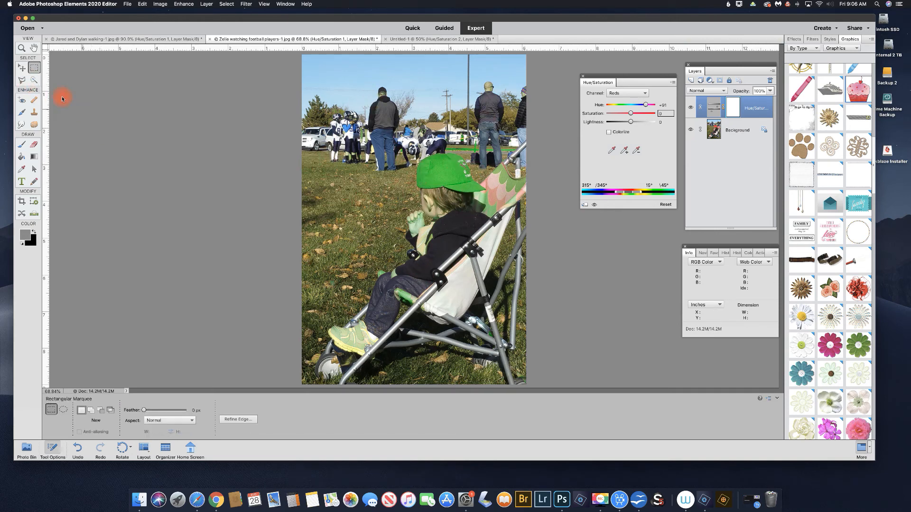
pyautogui.click(33, 81)
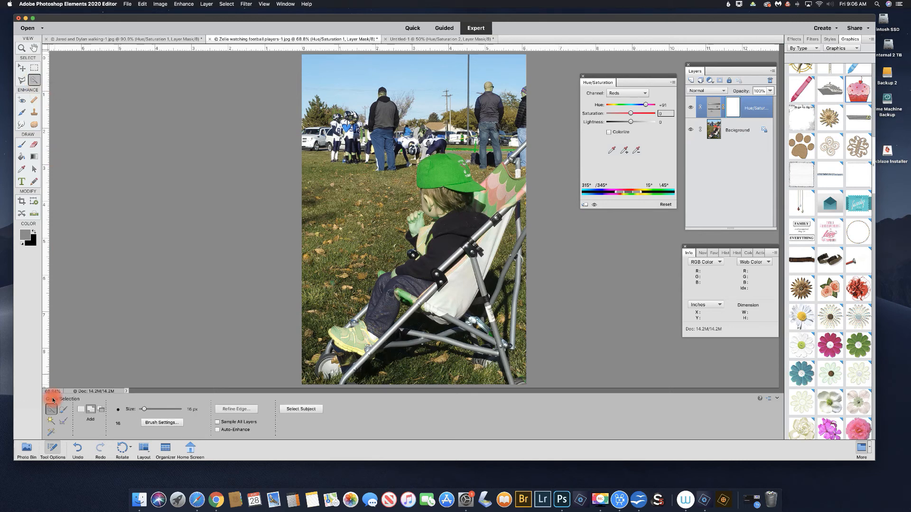
pyautogui.click(50, 420)
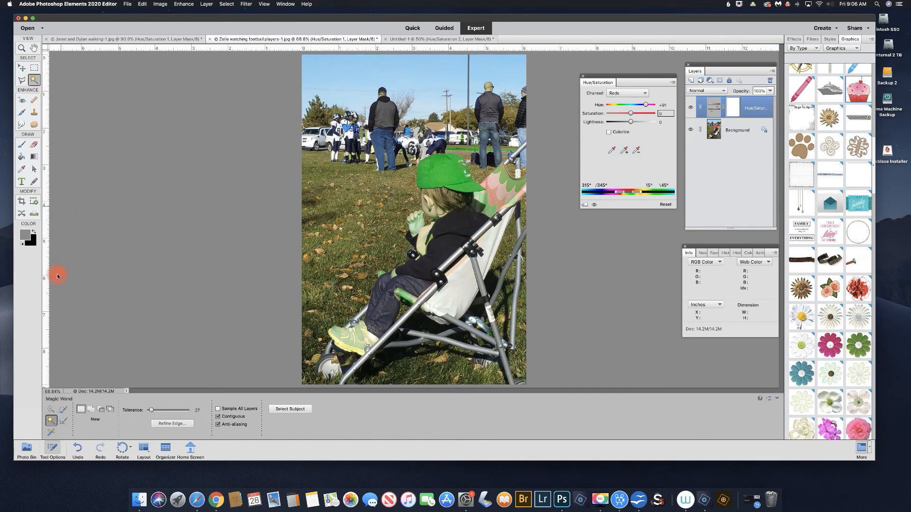
pyautogui.click(50, 409)
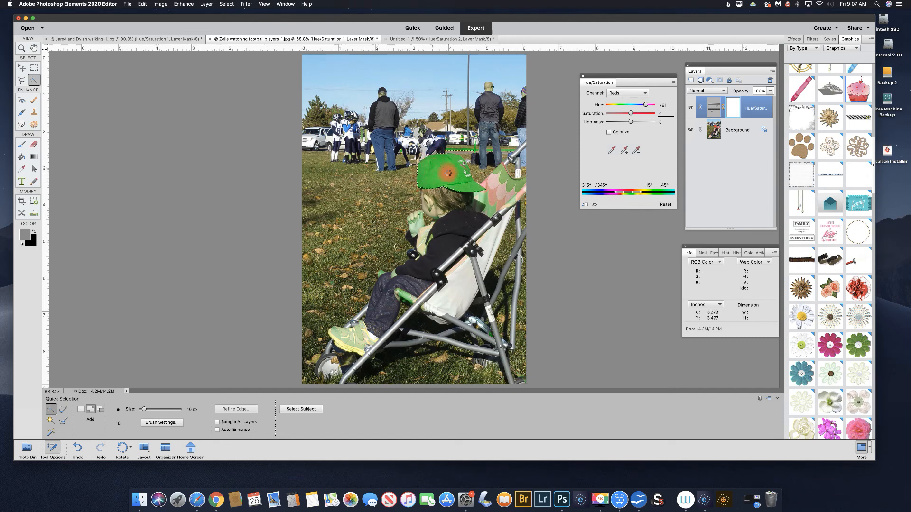
pyautogui.click(448, 173)
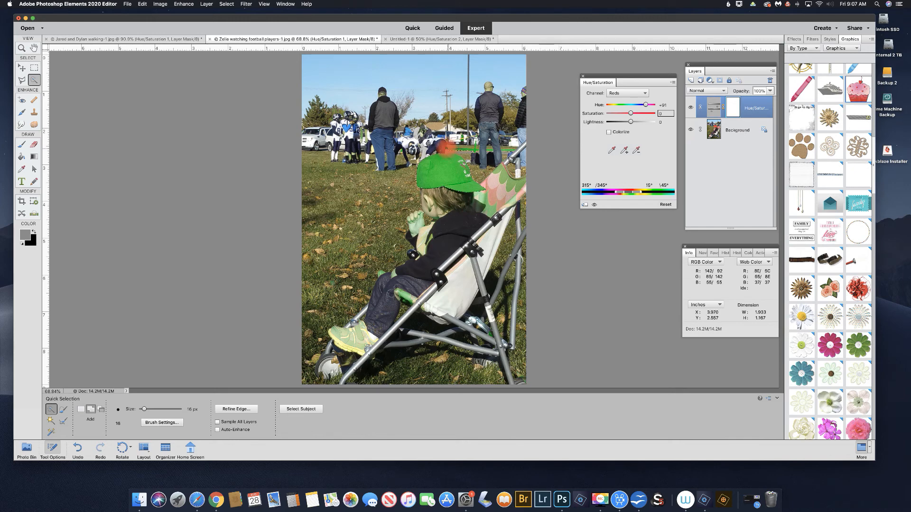
pyautogui.press('alt')
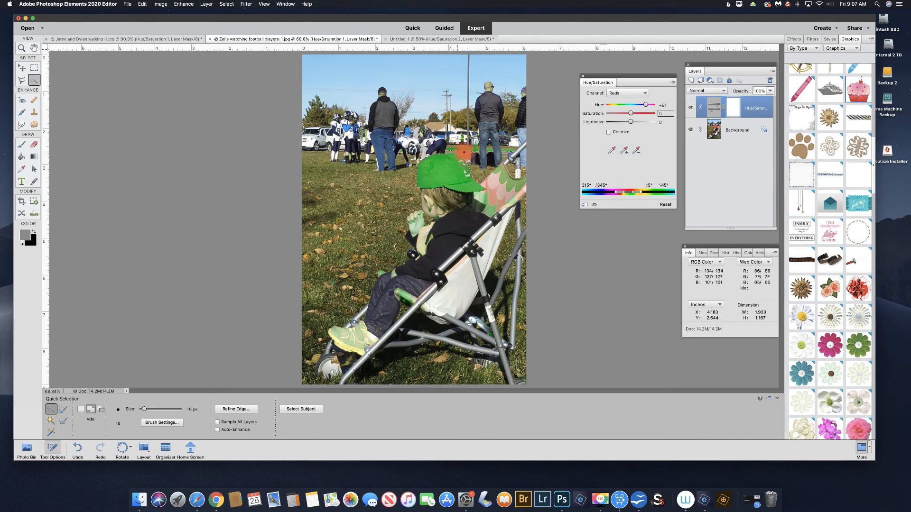
pyautogui.press('alt')
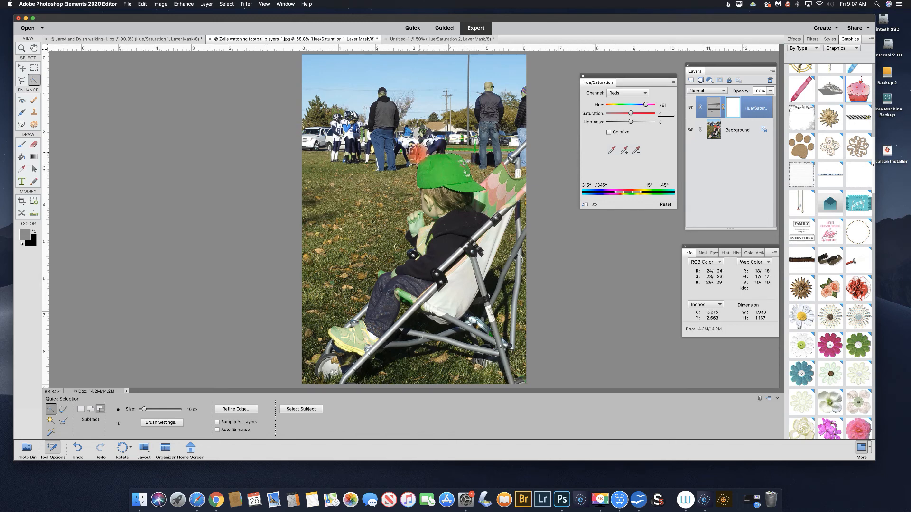
pyautogui.moveTo(420, 156)
pyautogui.mouseDown()
pyautogui.moveTo(406, 157)
pyautogui.moveTo(413, 158)
pyautogui.mouseUp()
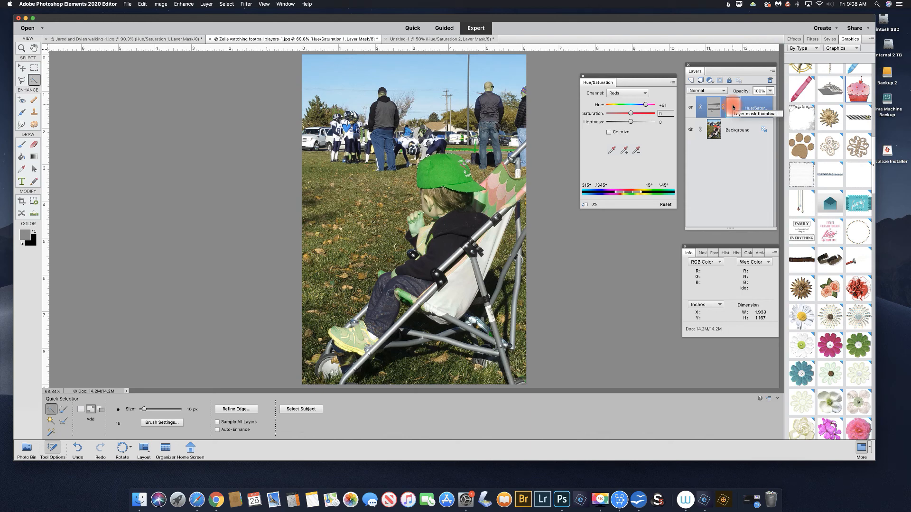
# Fill the selected cap area with black on the Hue/Saturation layer mask at 100% opacity
pyautogui.hotkey('shift', 'BackSpace')
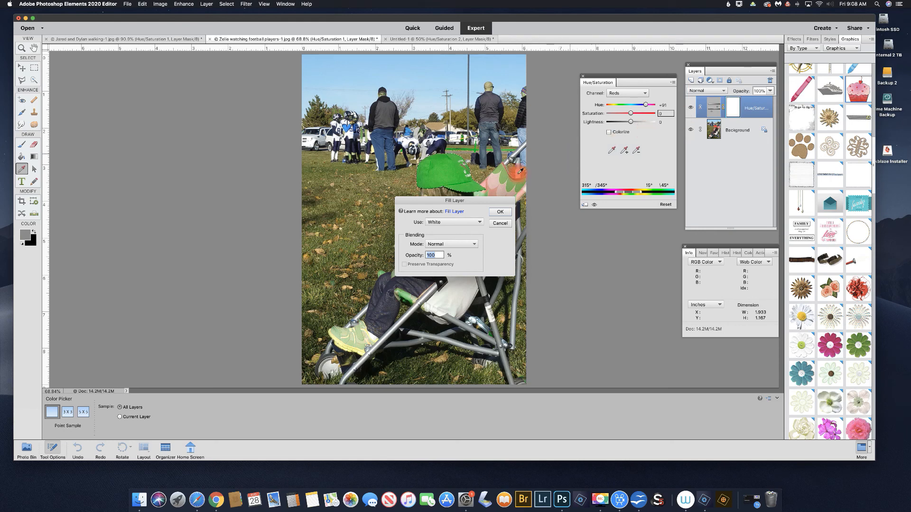
pyautogui.click(464, 222)
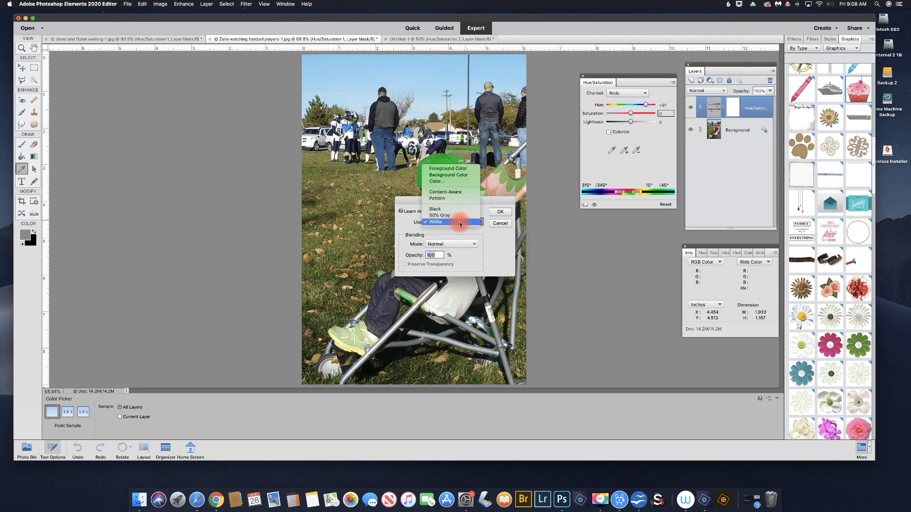
pyautogui.click(441, 210)
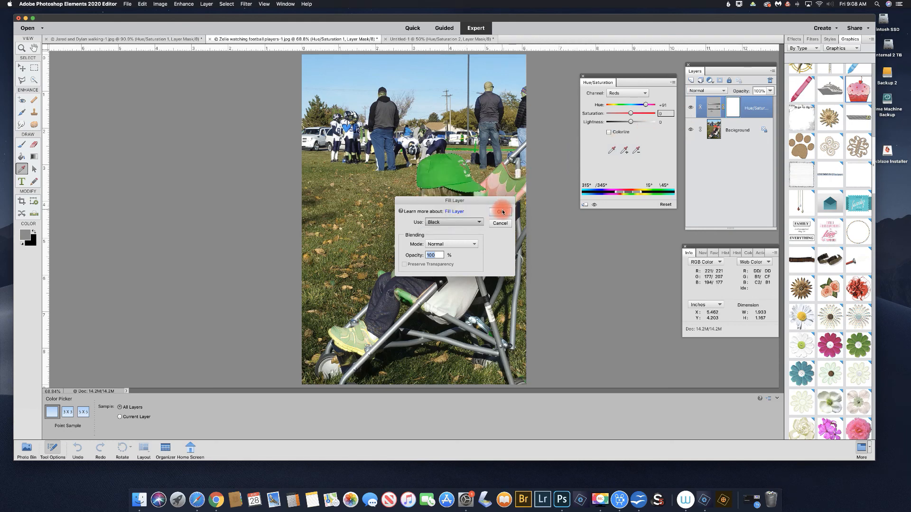
pyautogui.click(503, 212)
# Deselect the cap and invert the layer mask so the hue change applies only to the cap
pyautogui.press('a')
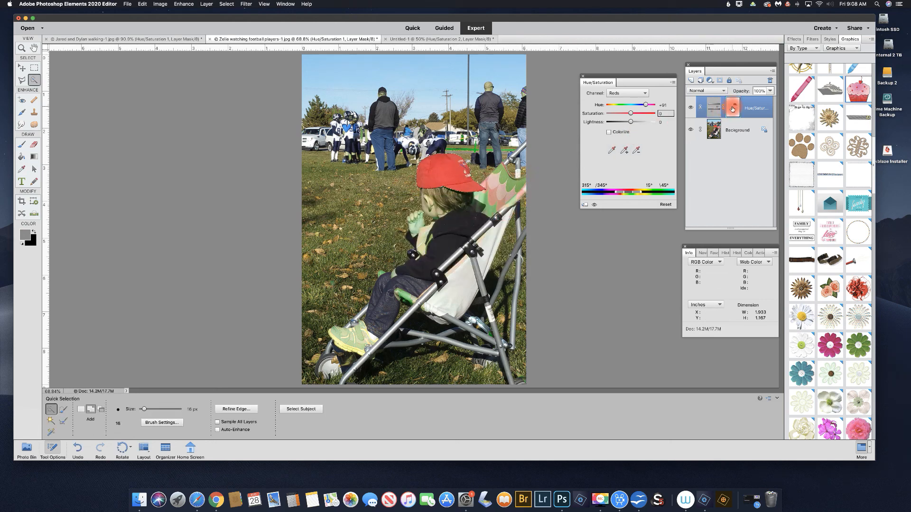
pyautogui.press('super+d')
pyautogui.press('super+i')
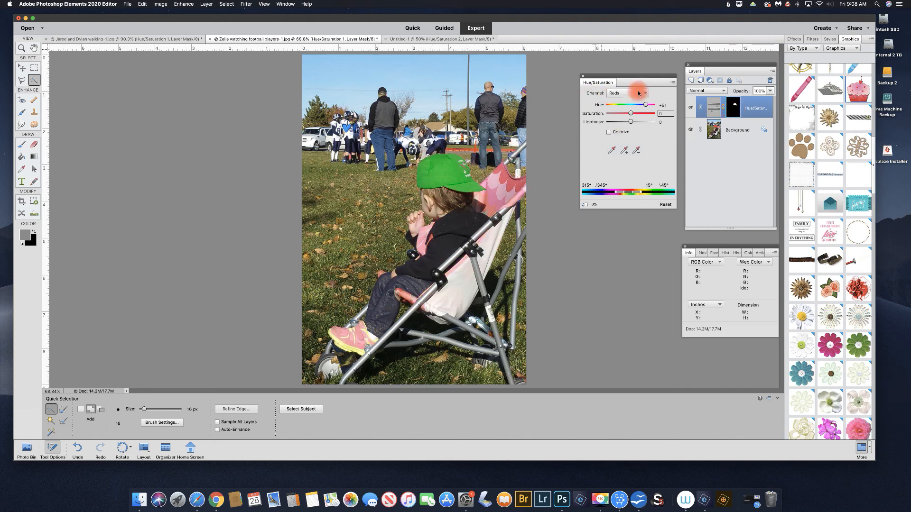
# Toggle the Hue/Saturation adjustment off and on to compare the cap's original and new color, leaving it shown
pyautogui.click(689, 107)
pyautogui.click(690, 107)
pyautogui.click(690, 107)
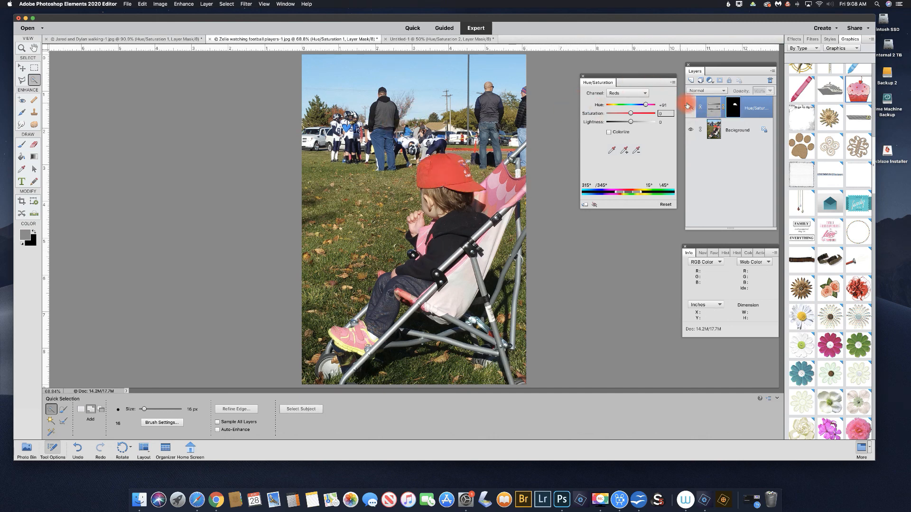
pyautogui.click(690, 108)
pyautogui.click(691, 107)
pyautogui.click(690, 107)
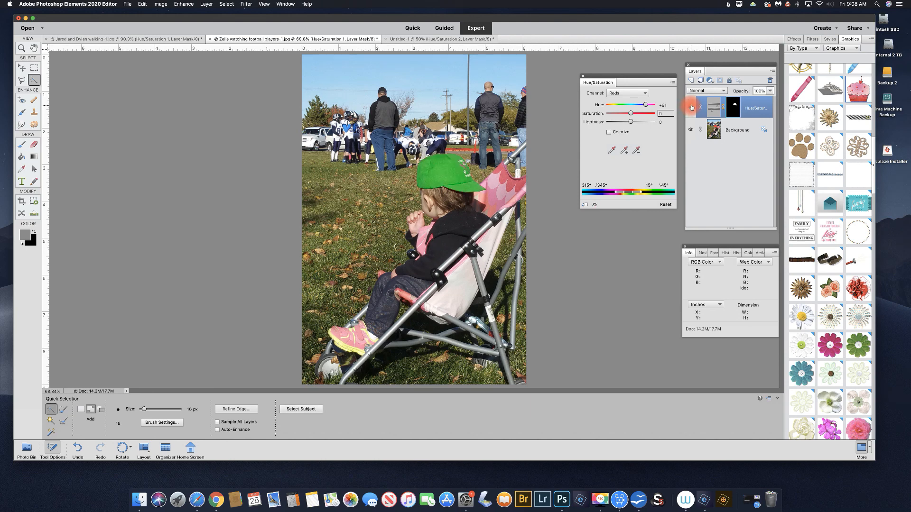